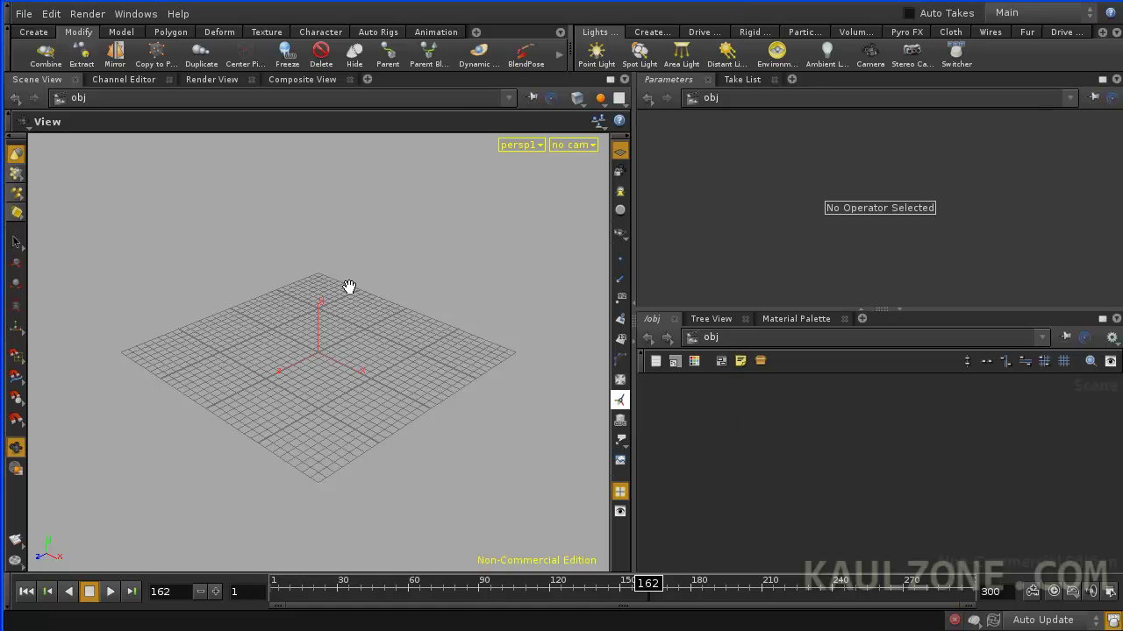
- Create a Geometry object at the origin of the scene
{"action": "key", "text": "Tab"}
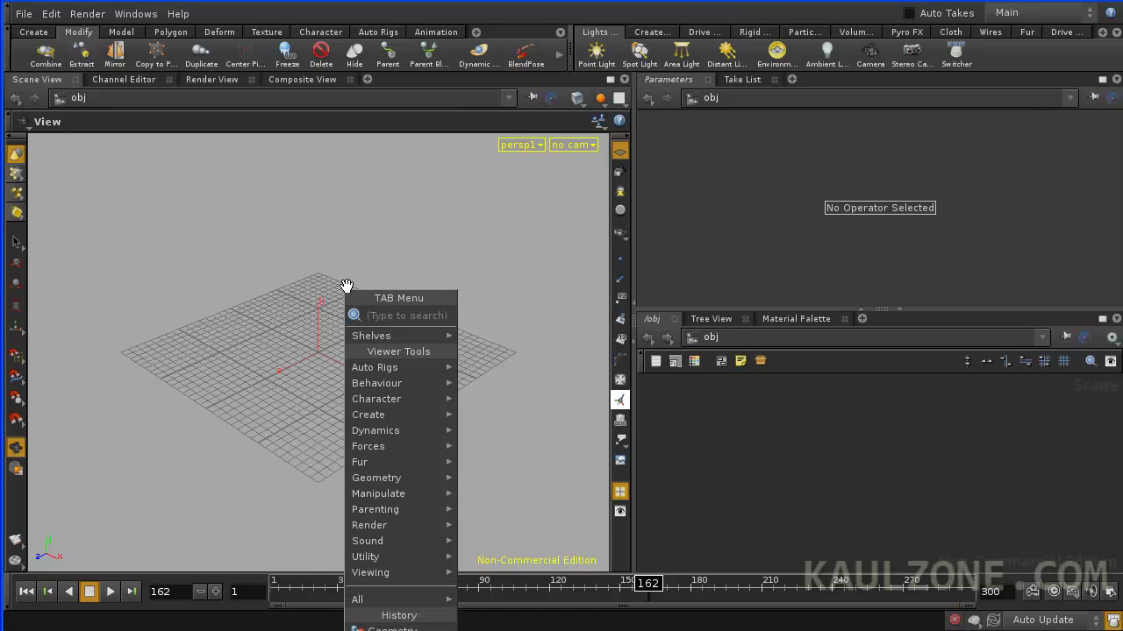
{"action": "type", "text": "geo"}
{"action": "left_click", "coordinate": [487, 322]}
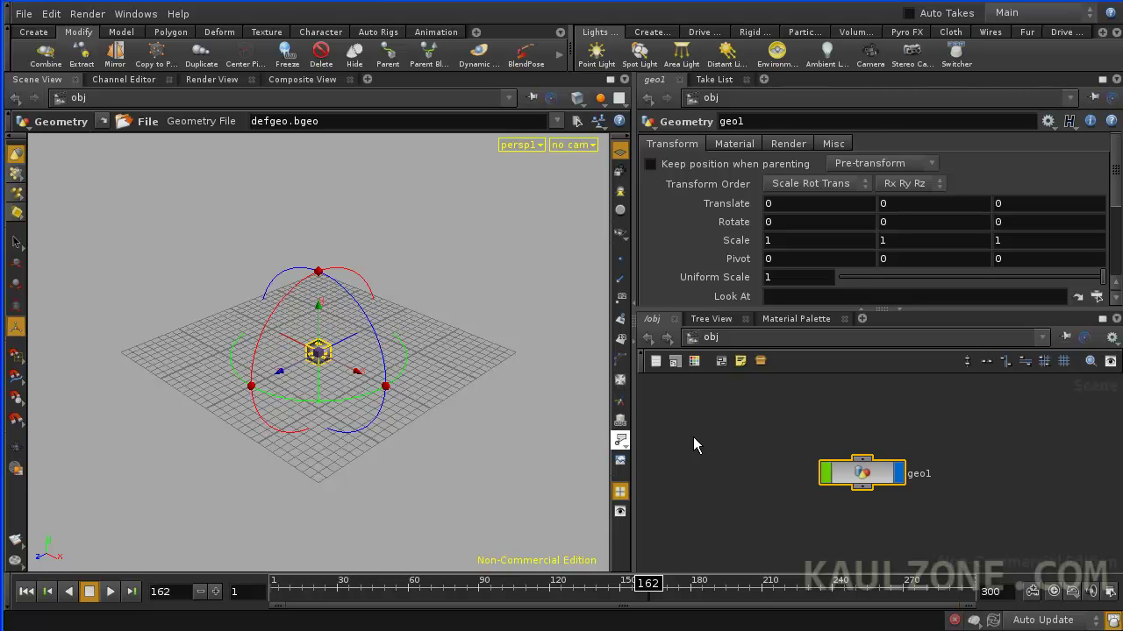
- Enter the geo1 object's network and delete its default file1 node
{"action": "key", "text": "space"}
{"action": "right_click_drag", "start_coordinate": [656, 444], "coordinate": [934, 476]}
{"action": "middle_click_drag", "start_coordinate": [935, 477], "coordinate": [911, 431]}
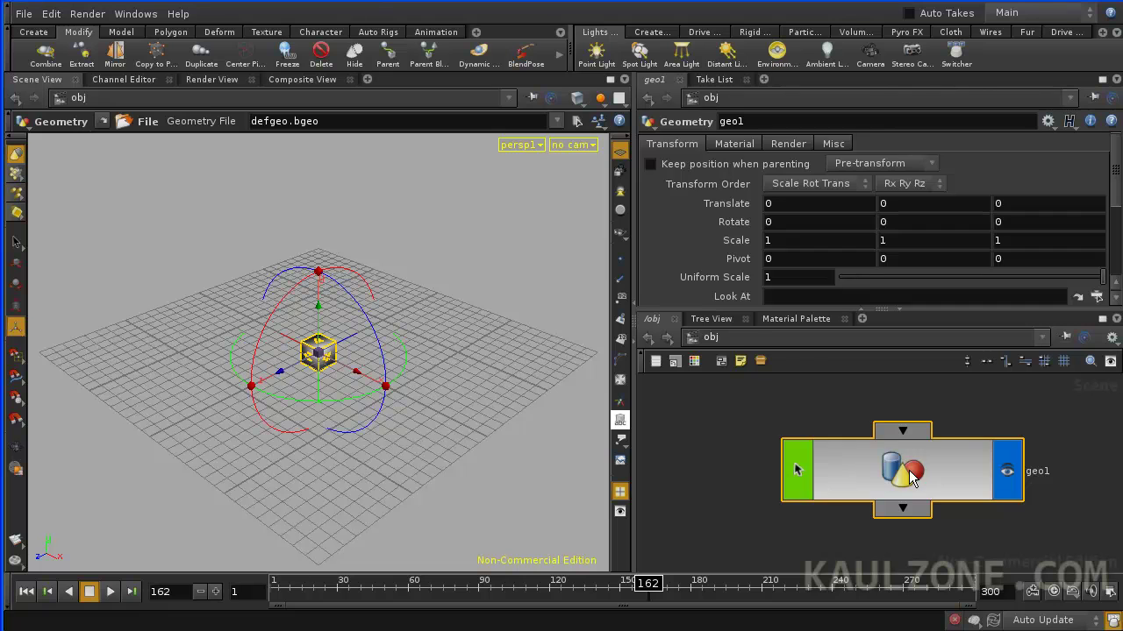
{"action": "double_click", "coordinate": [909, 470]}
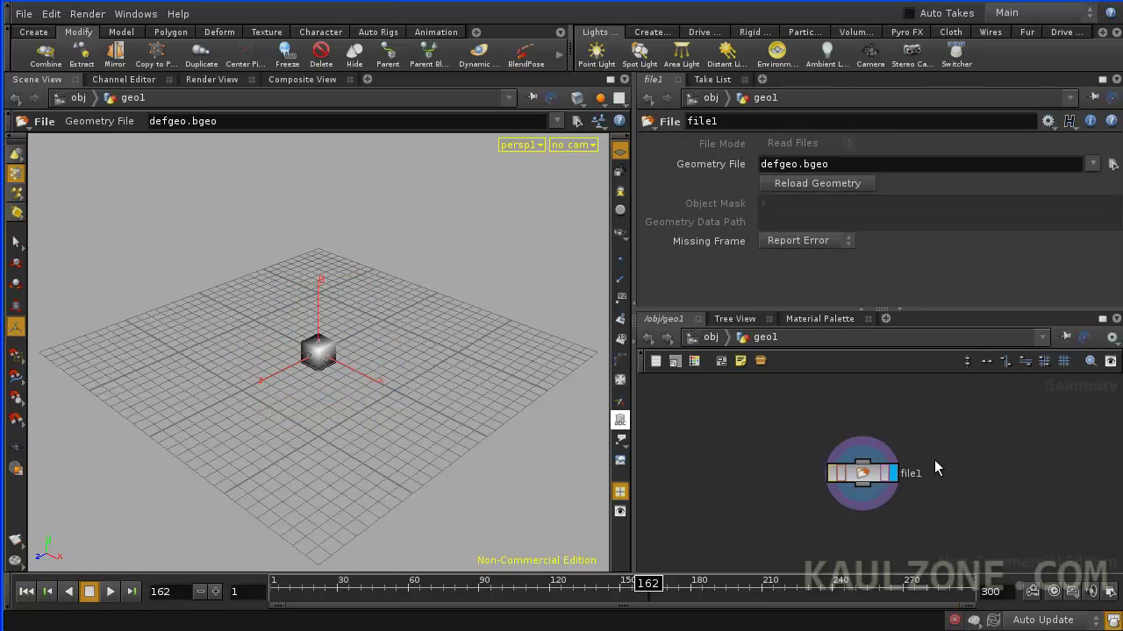
{"action": "left_click_drag", "start_coordinate": [802, 419], "coordinate": [924, 518]}
{"action": "key", "text": "Delete"}
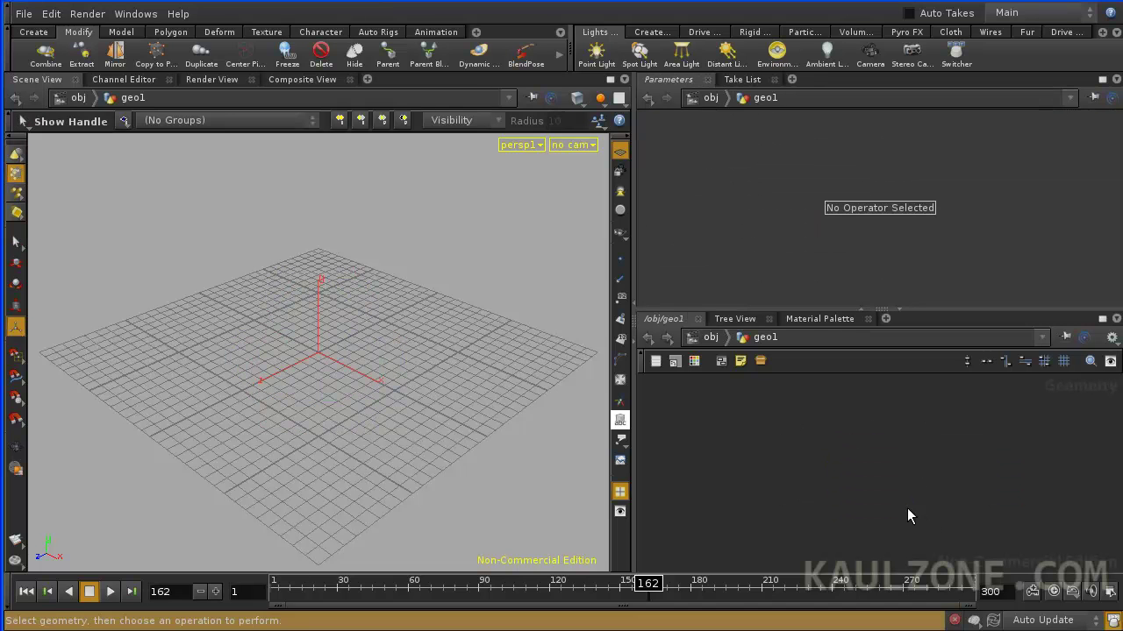
- Add a Line node to the empty geo1 network
{"action": "key", "text": "Tab"}
{"action": "type", "text": "Line"}
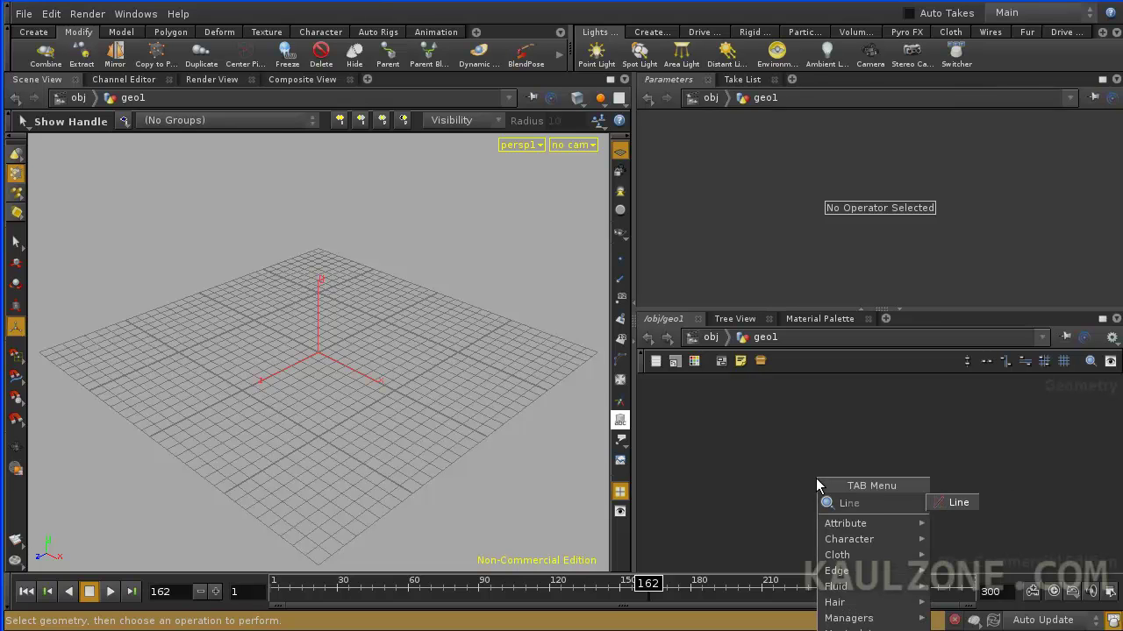
{"action": "left_click", "coordinate": [949, 504]}
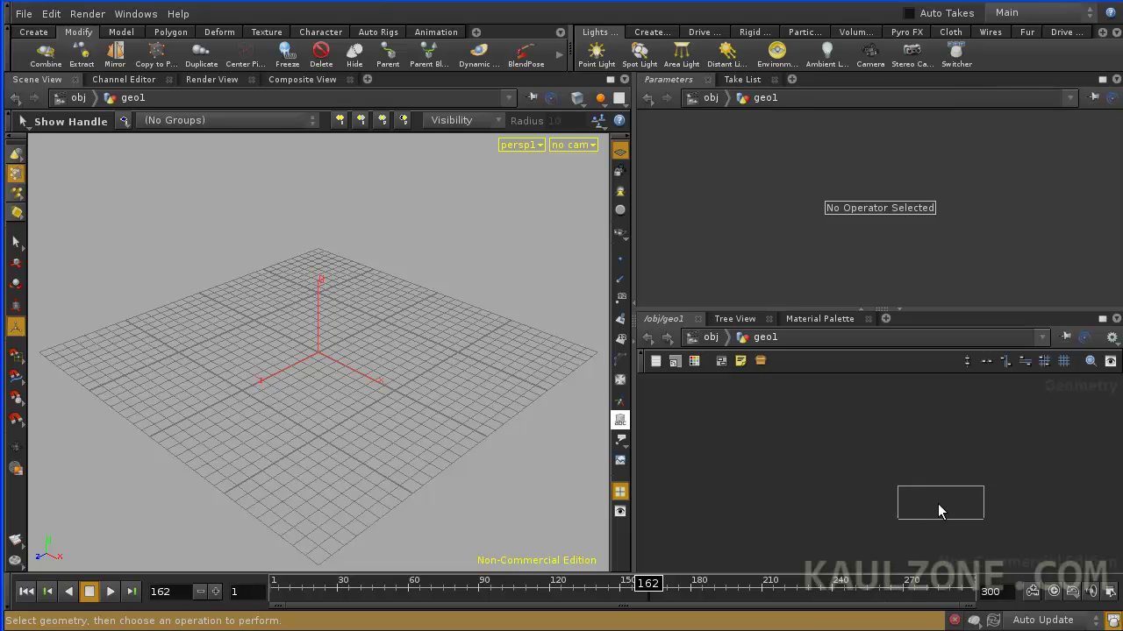
{"action": "left_click", "coordinate": [867, 415]}
- Set the line's primitive type to NURBS and its number of points to 11
{"action": "left_click", "coordinate": [787, 143]}
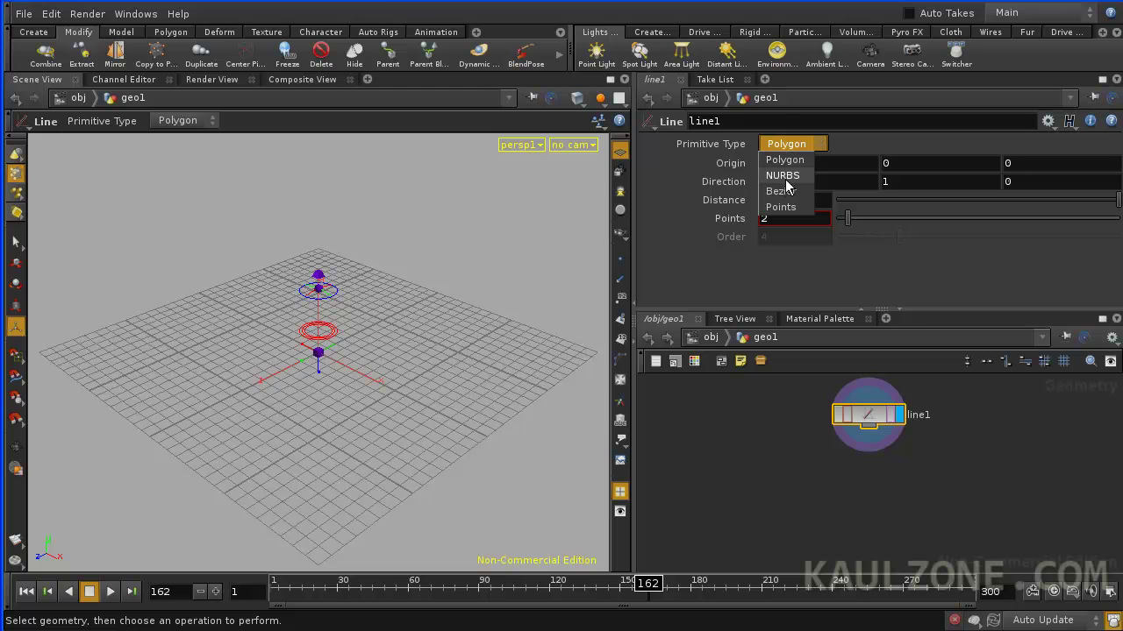
{"action": "left_click", "coordinate": [783, 176]}
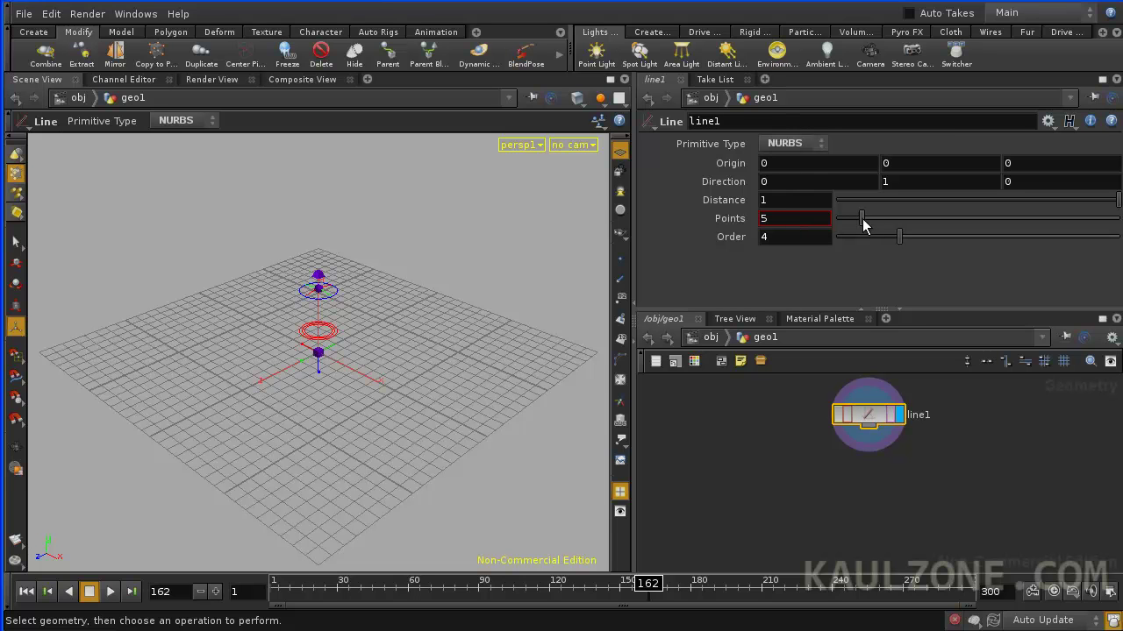
{"action": "left_click_drag", "start_coordinate": [893, 219], "coordinate": [897, 218]}
{"action": "key", "text": "Escape"}
{"action": "right_click_drag", "start_coordinate": [368, 316], "coordinate": [743, 295]}
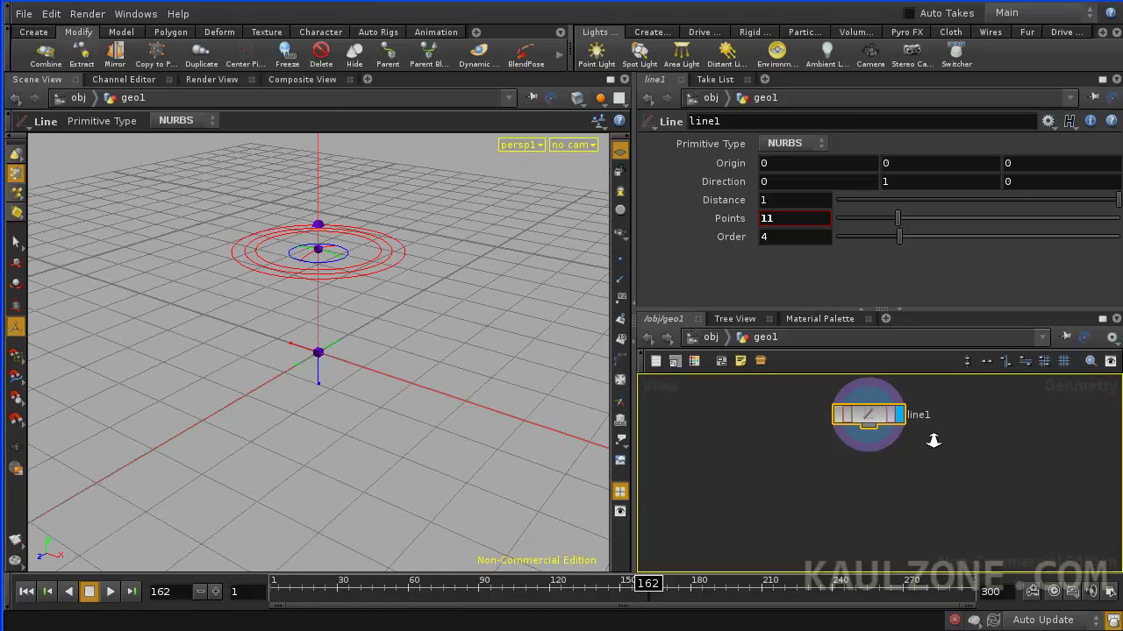
- Add a Point node below line1, with the line connected as its input
{"action": "scroll", "coordinate": [930, 439], "scroll_direction": "down", "scroll_amount": 1}
{"action": "middle_click_drag", "start_coordinate": [903, 438], "coordinate": [880, 416]}
{"action": "right_click_drag", "start_coordinate": [880, 417], "coordinate": [874, 428]}
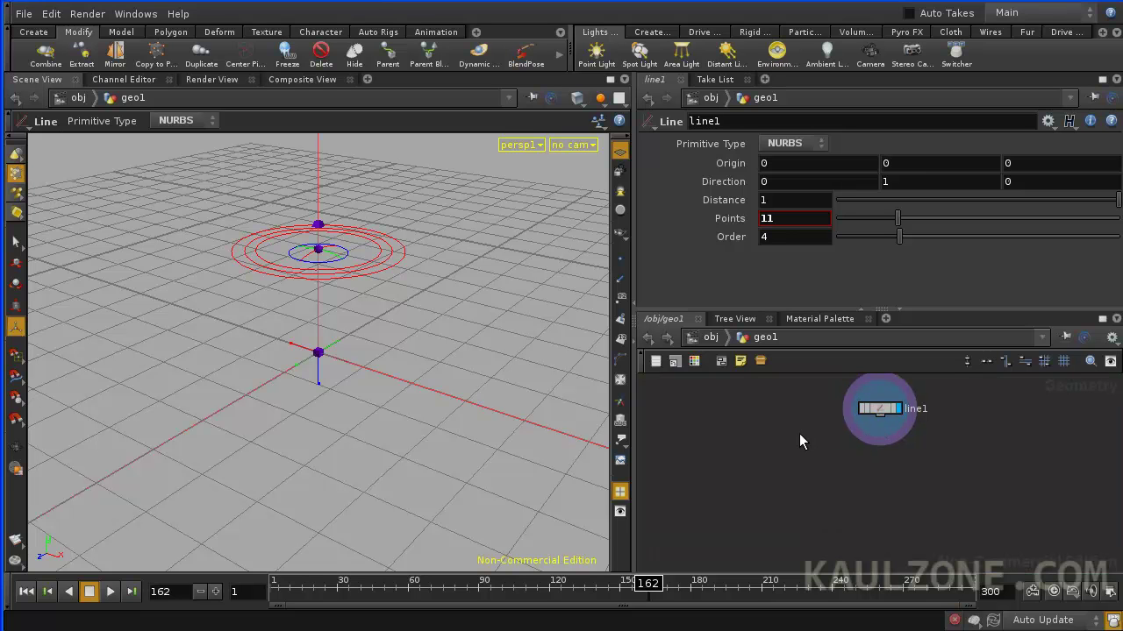
{"action": "key", "text": "Tab"}
{"action": "type", "text": "p"}
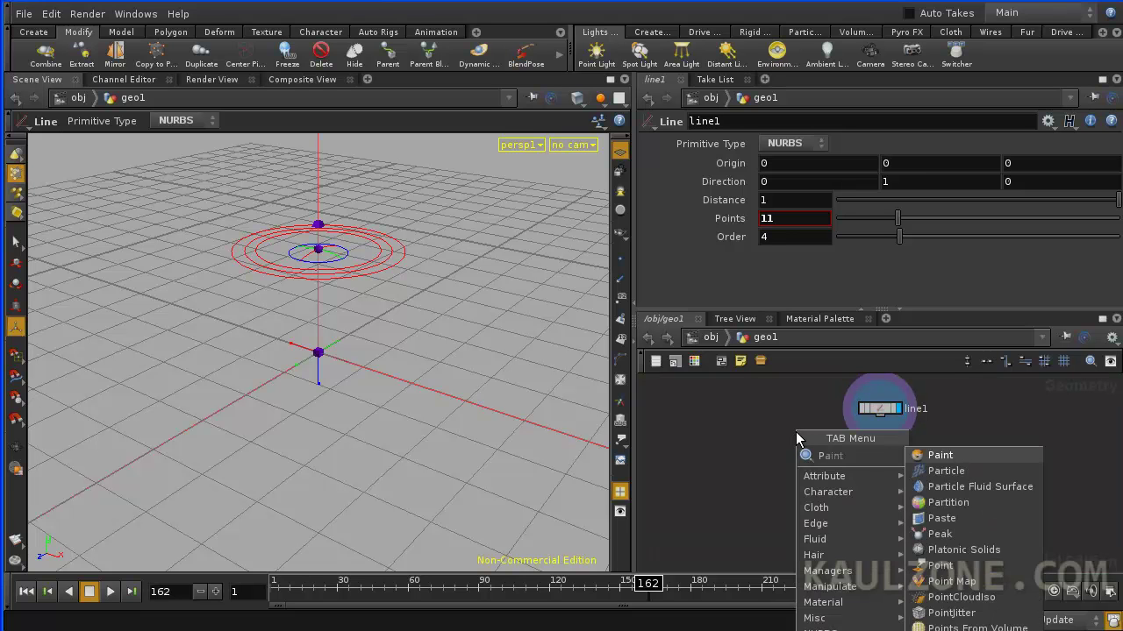
{"action": "type", "text": "oi"}
{"action": "left_click", "coordinate": [948, 457]}
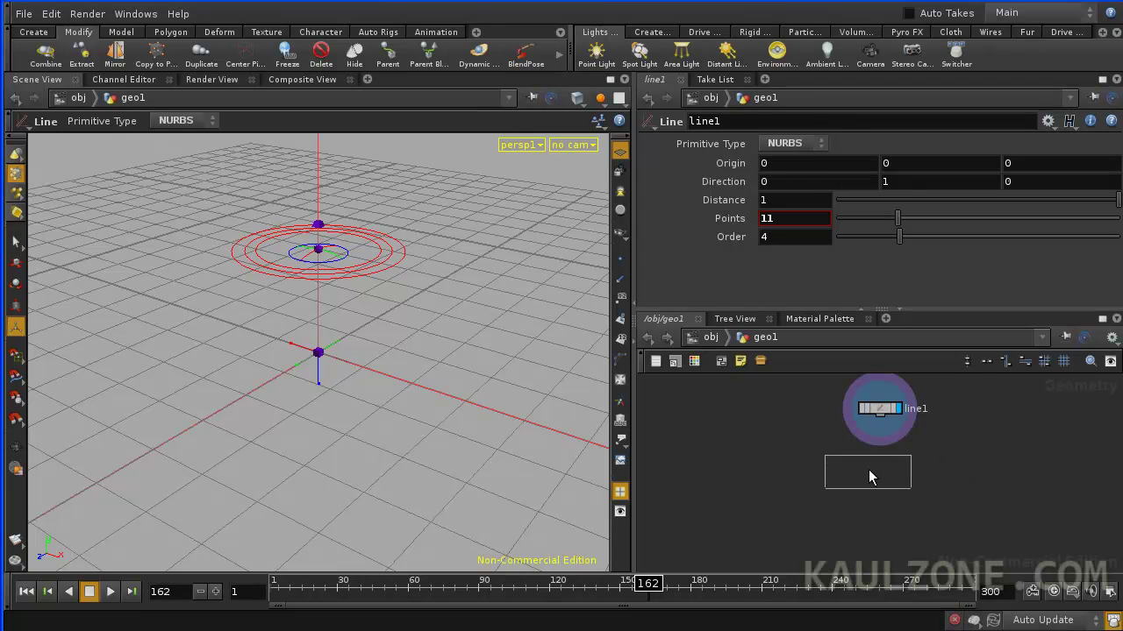
{"action": "left_click", "coordinate": [869, 463]}
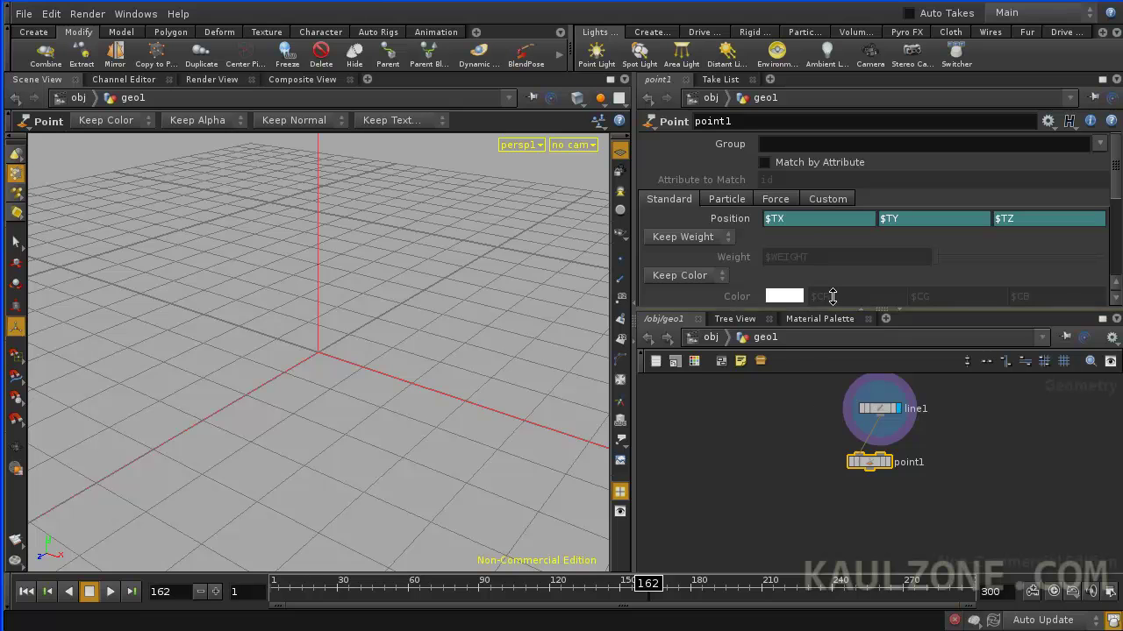
- Set the Point node's X position expression to sin($PT*$F)
{"action": "left_click", "coordinate": [811, 220]}
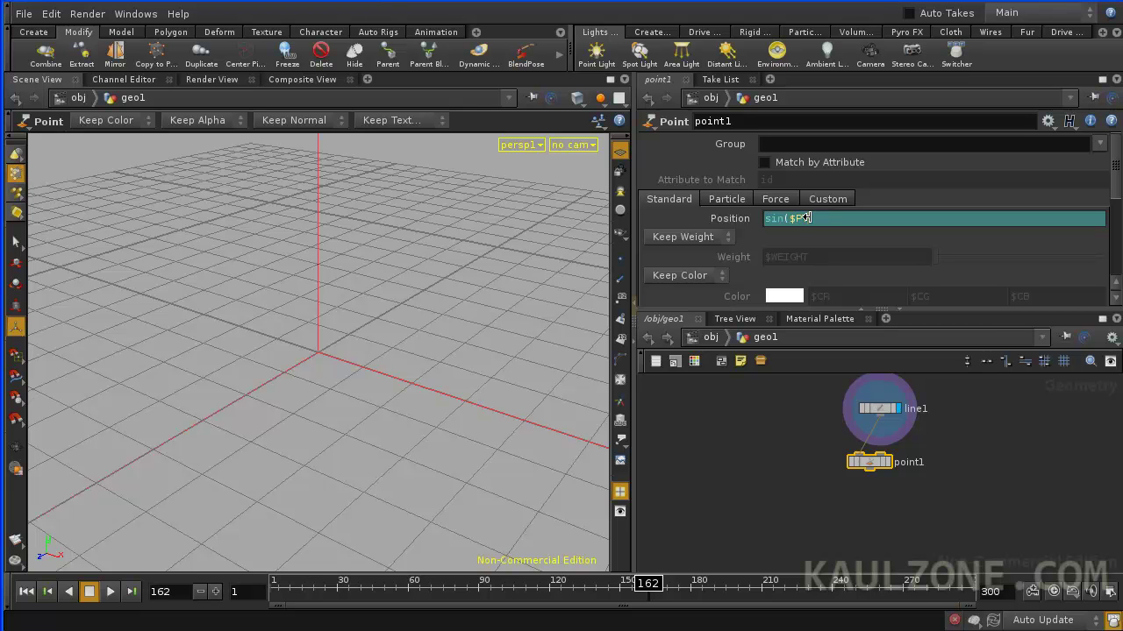
{"action": "type", "text": "sin($PT"}
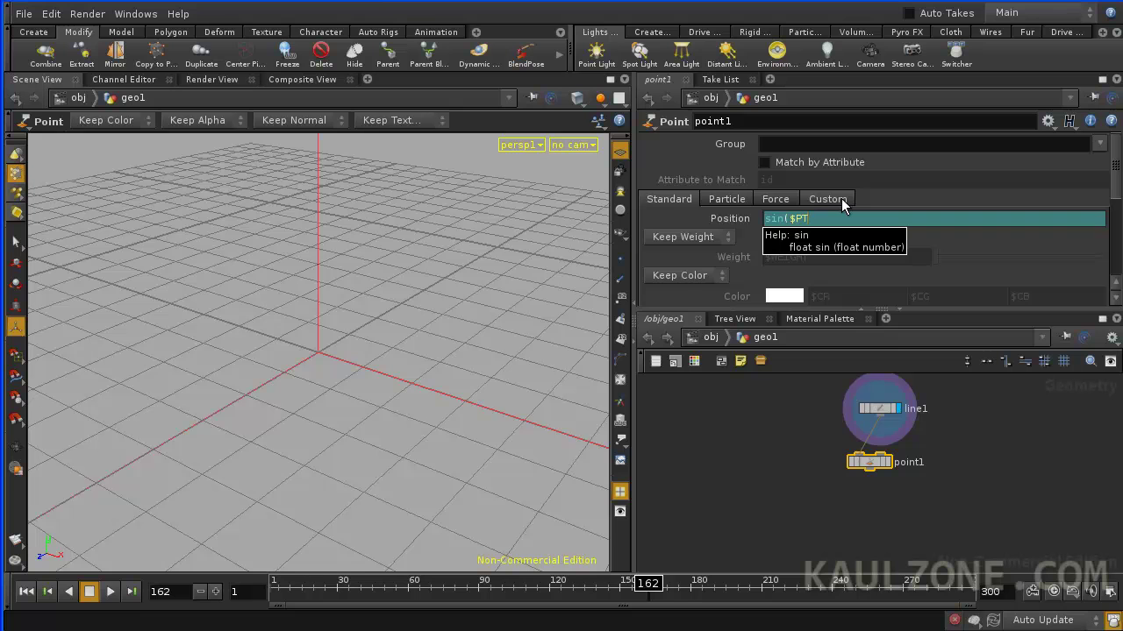
{"action": "type", "text": "*$F)"}
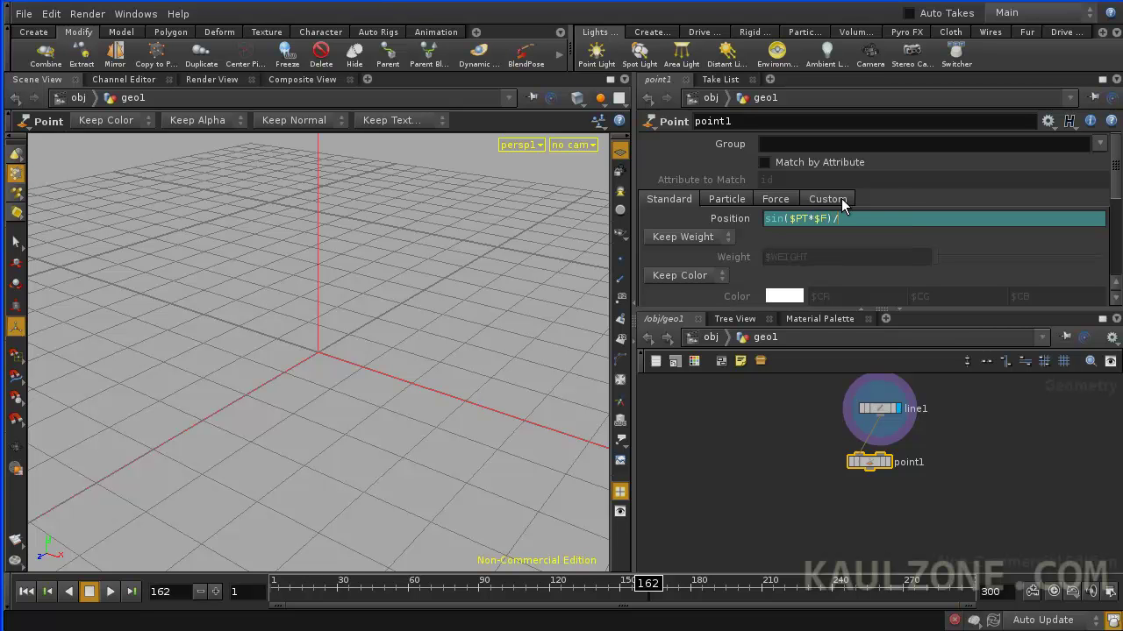
{"action": "key", "text": "Return"}
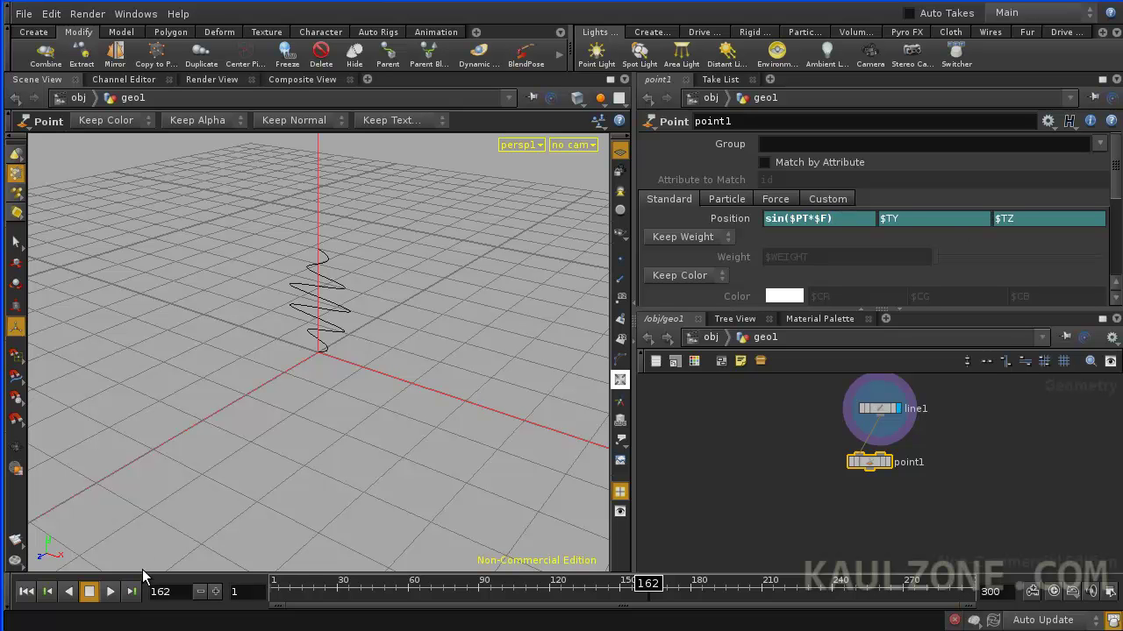
- Play the animation, examine the waving curve up close, and stop playback
{"action": "left_click", "coordinate": [110, 591]}
{"action": "key", "text": "Escape"}
{"action": "left_click_drag", "start_coordinate": [289, 469], "coordinate": [431, 378]}
{"action": "key", "text": "Return"}
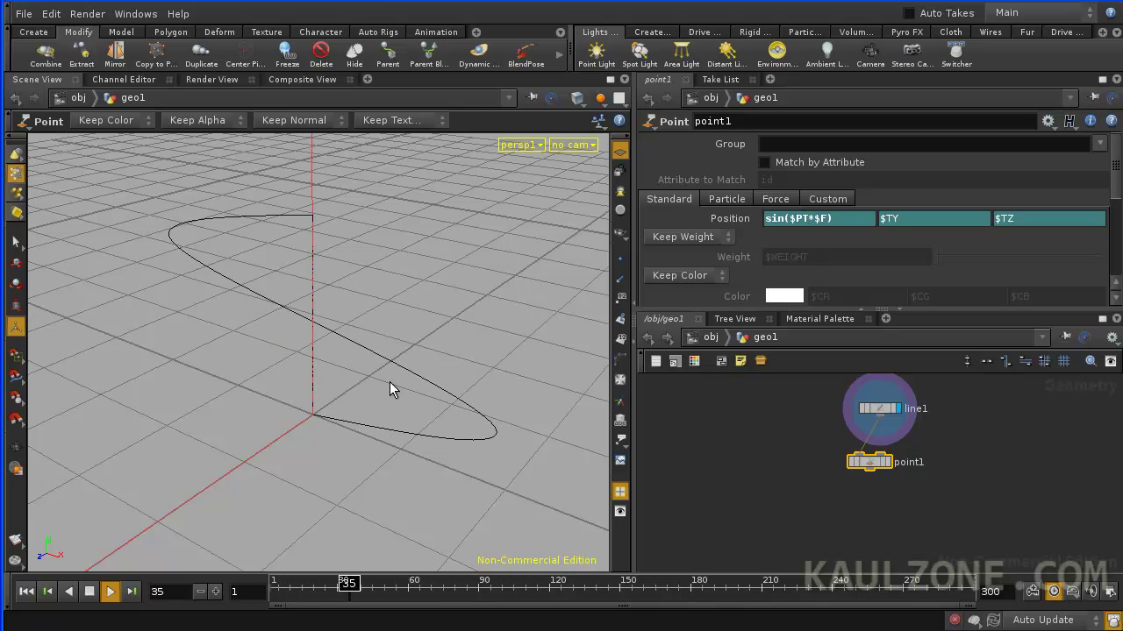
{"action": "right_click_drag", "start_coordinate": [389, 382], "coordinate": [214, 354]}
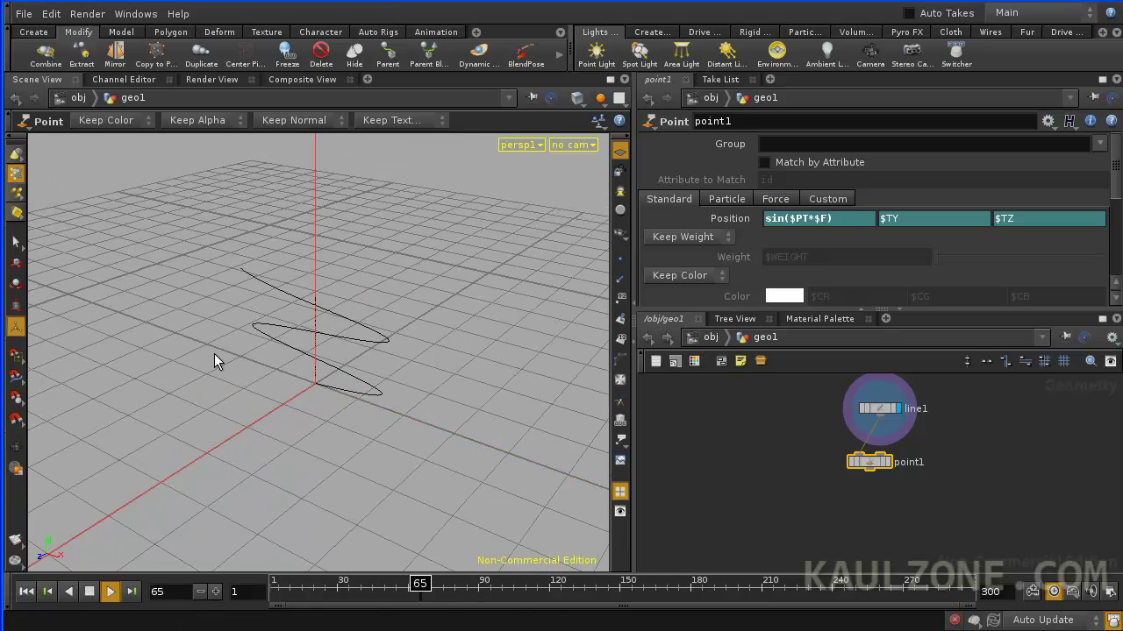
{"action": "left_click", "coordinate": [89, 592]}
- Divide the X position expression by $PT, giving sin($PT*$F)/$PT, and play the animation
{"action": "left_click", "coordinate": [843, 218]}
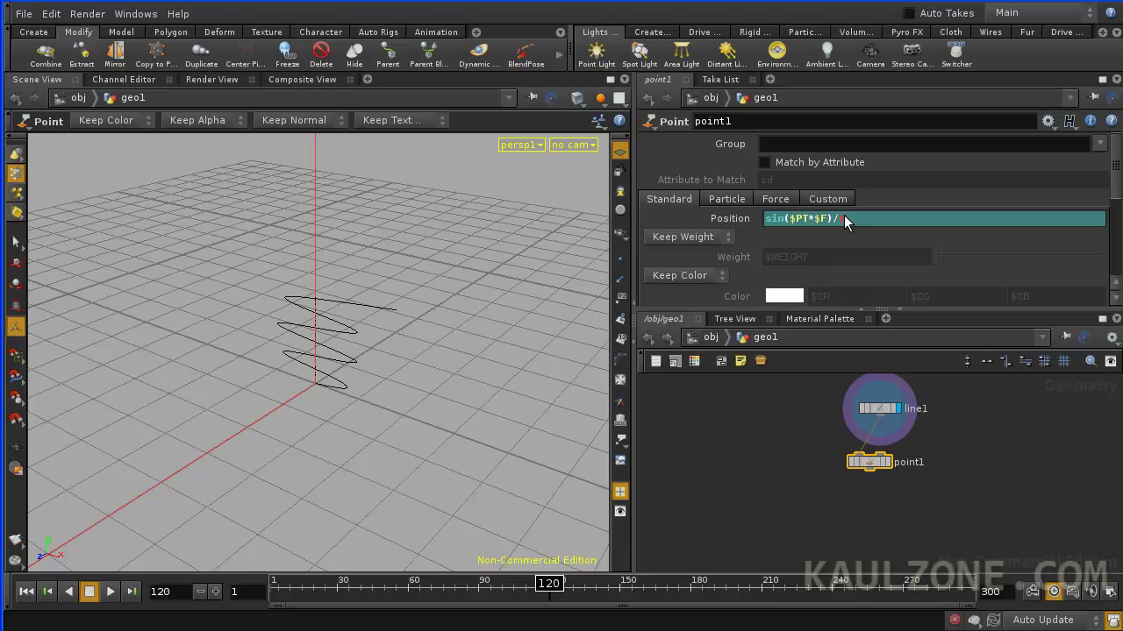
{"action": "type", "text": "/$PT"}
{"action": "key", "text": "Return"}
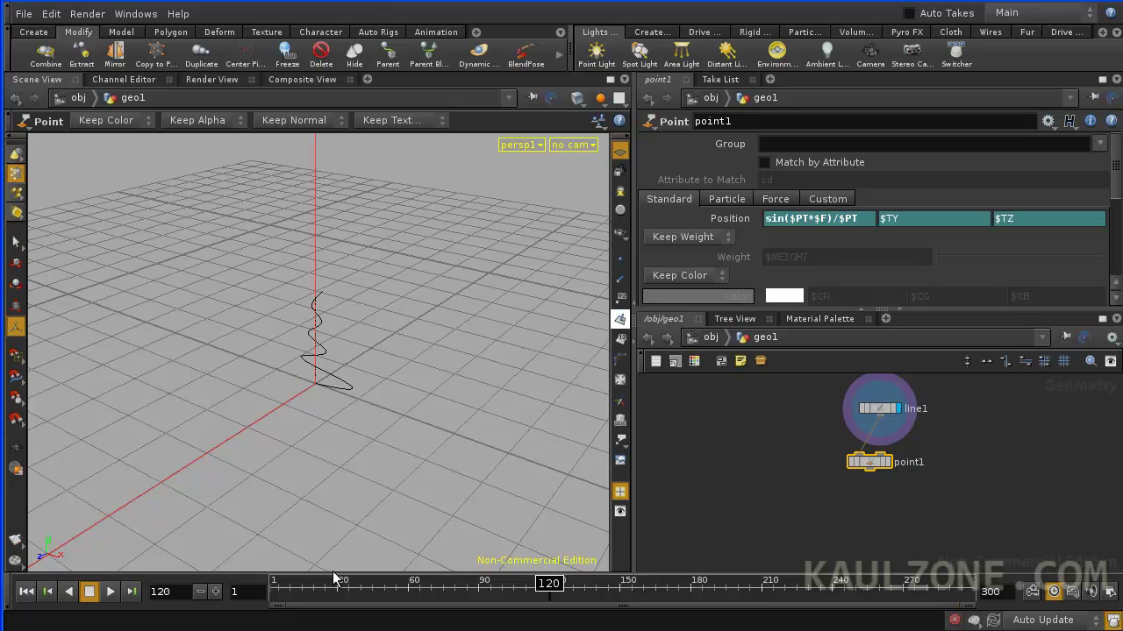
{"action": "left_click", "coordinate": [108, 592]}
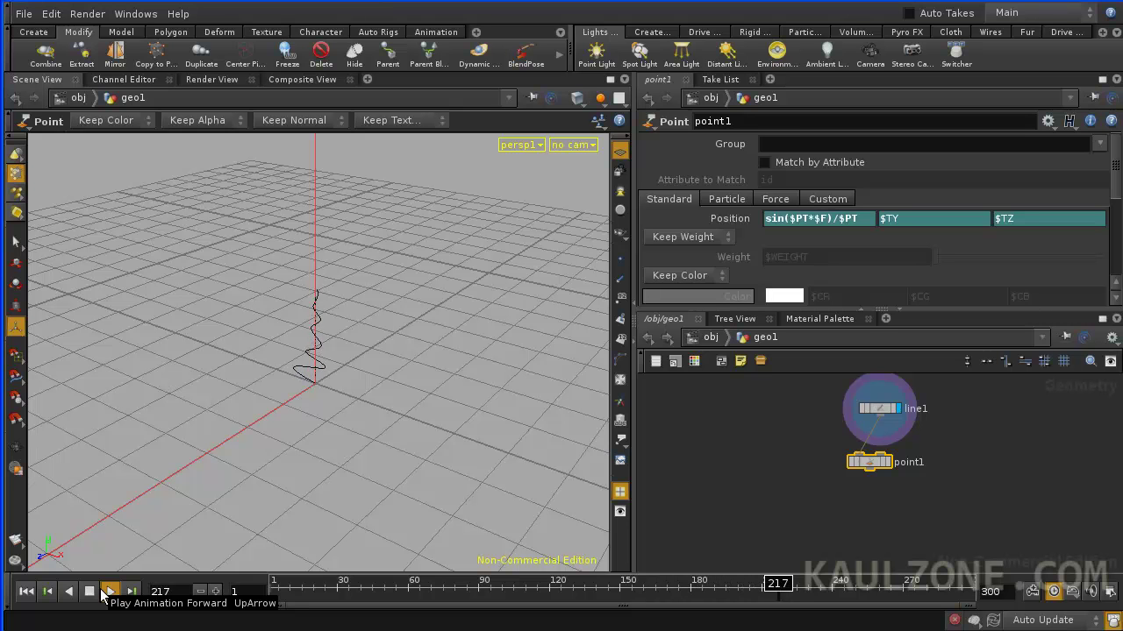
- Reduce the wave by changing the X position expression to sin($PT*$F)/($PT*5)
{"action": "left_click", "coordinate": [864, 215]}
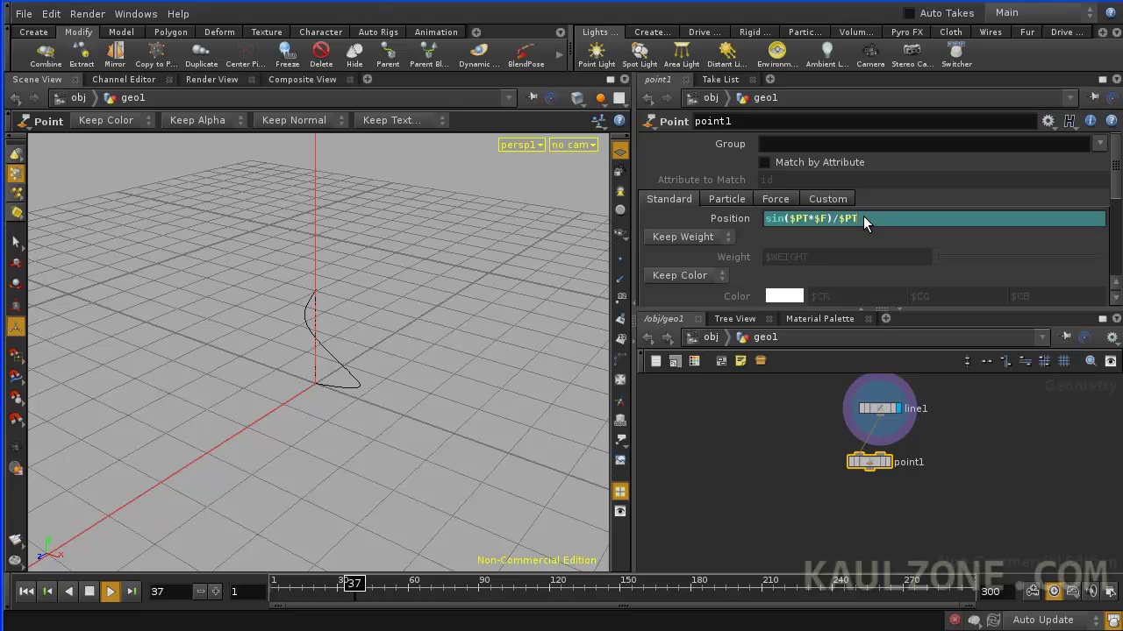
{"action": "type", "text": "*5"}
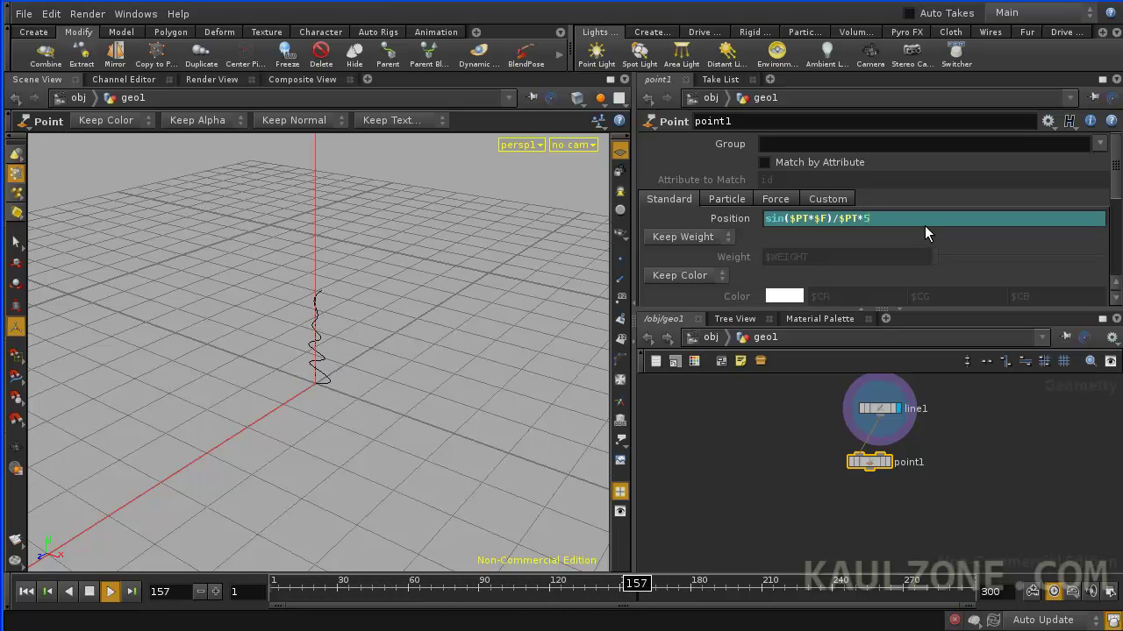
{"action": "type", "text": ")"}
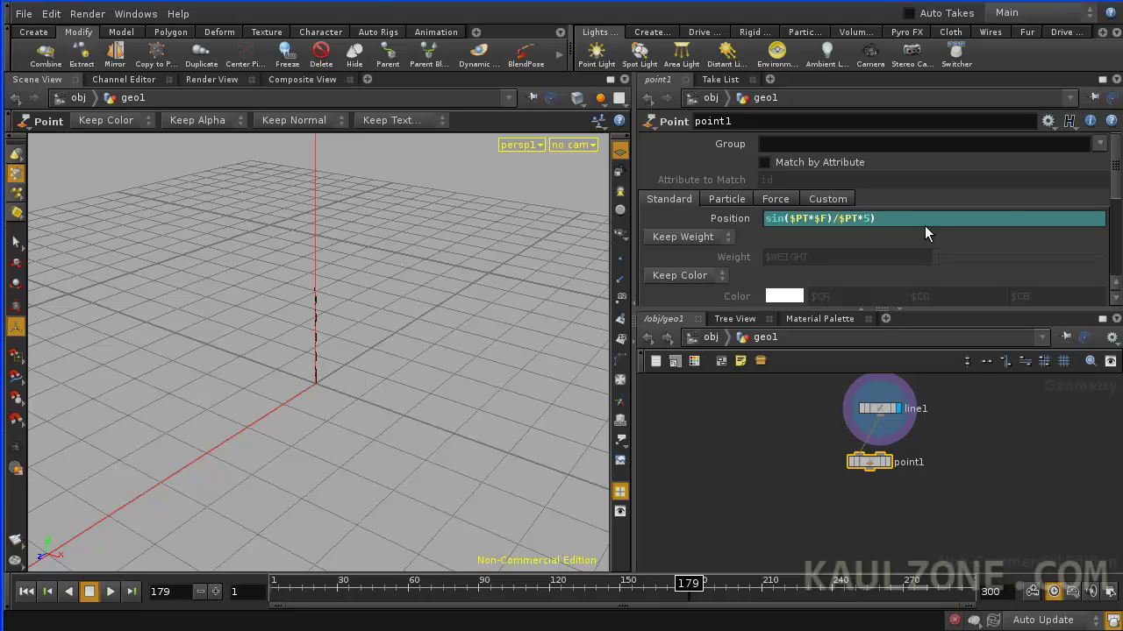
{"action": "type", "text": "("}
{"action": "key", "text": "Return"}
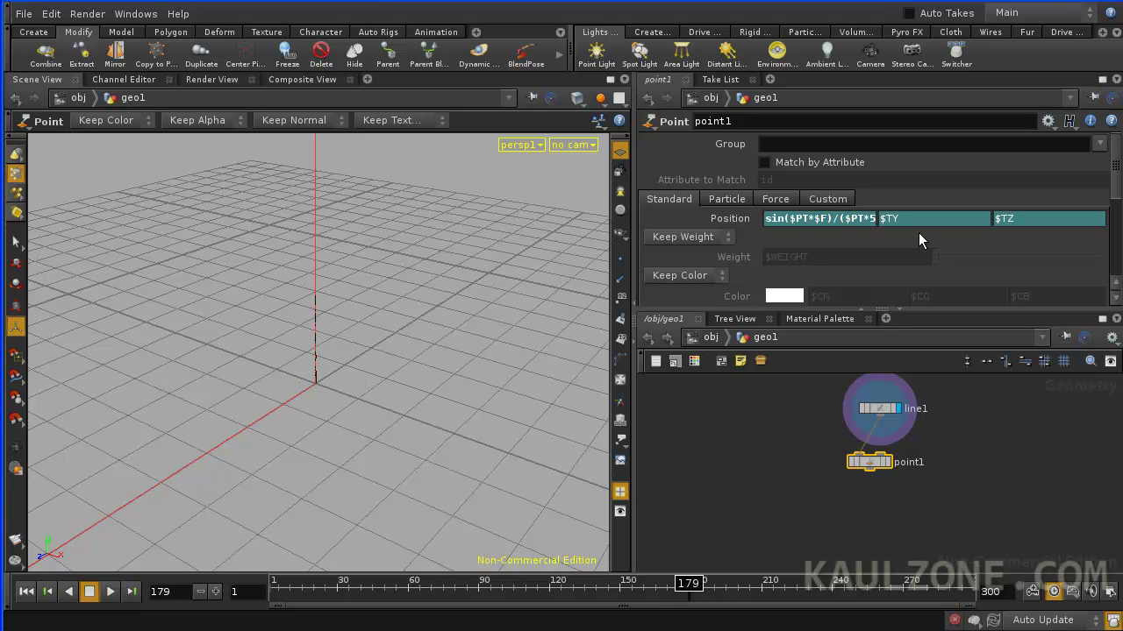
- Make point1 the displayed node, then play the animation from the first frame to check the curve and stop it
{"action": "left_click", "coordinate": [887, 462]}
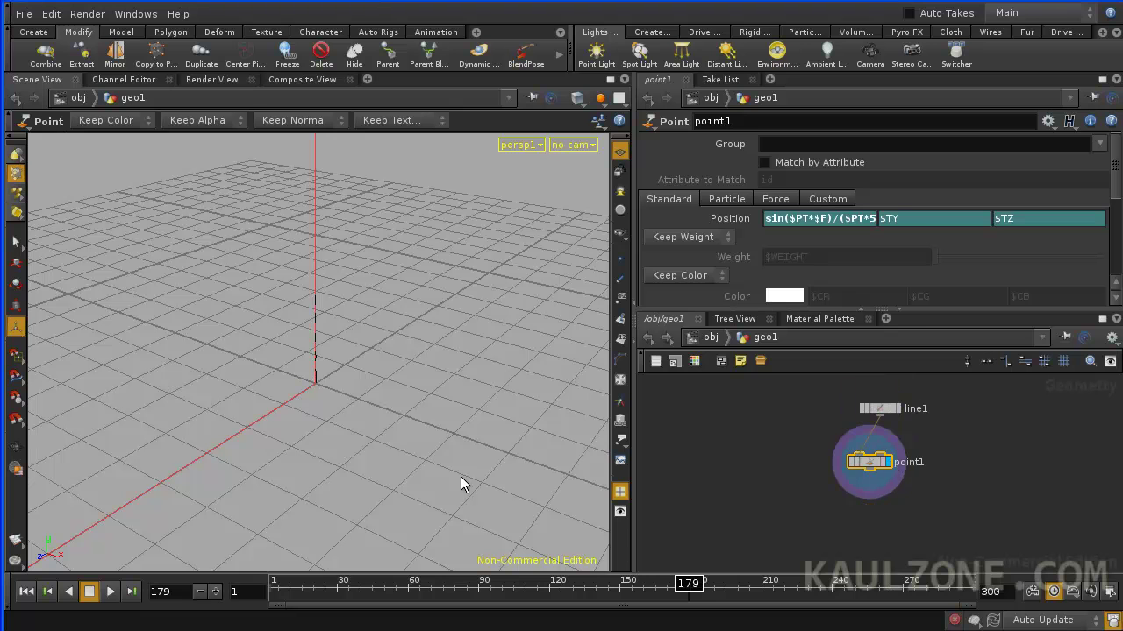
{"action": "left_click", "coordinate": [29, 592]}
{"action": "left_click", "coordinate": [112, 592]}
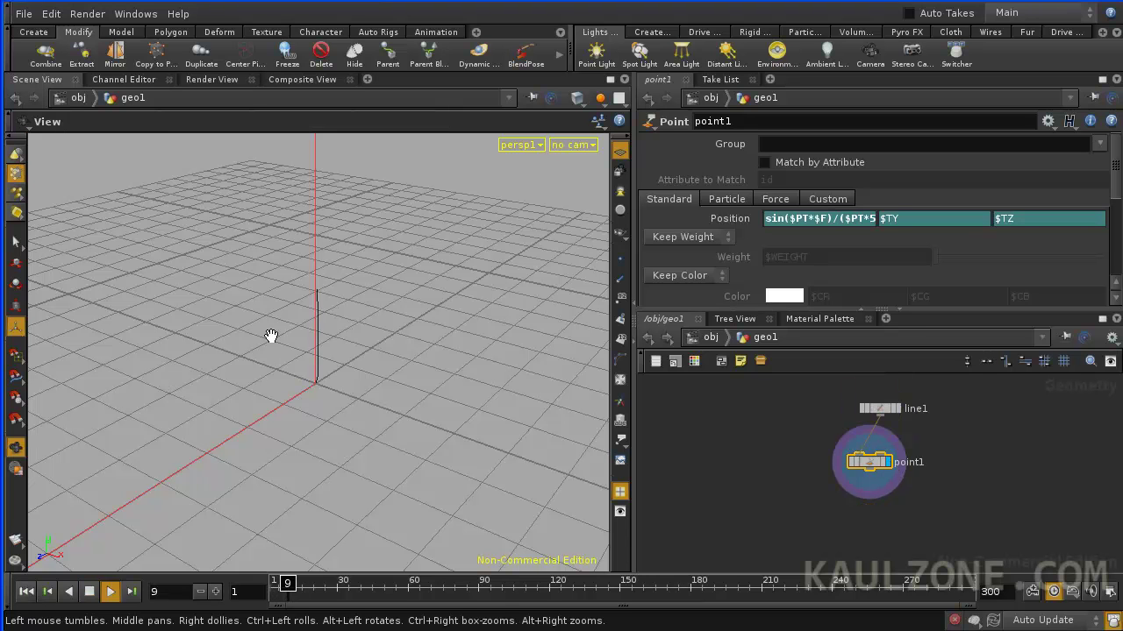
{"action": "left_click_drag", "start_coordinate": [271, 334], "coordinate": [518, 327]}
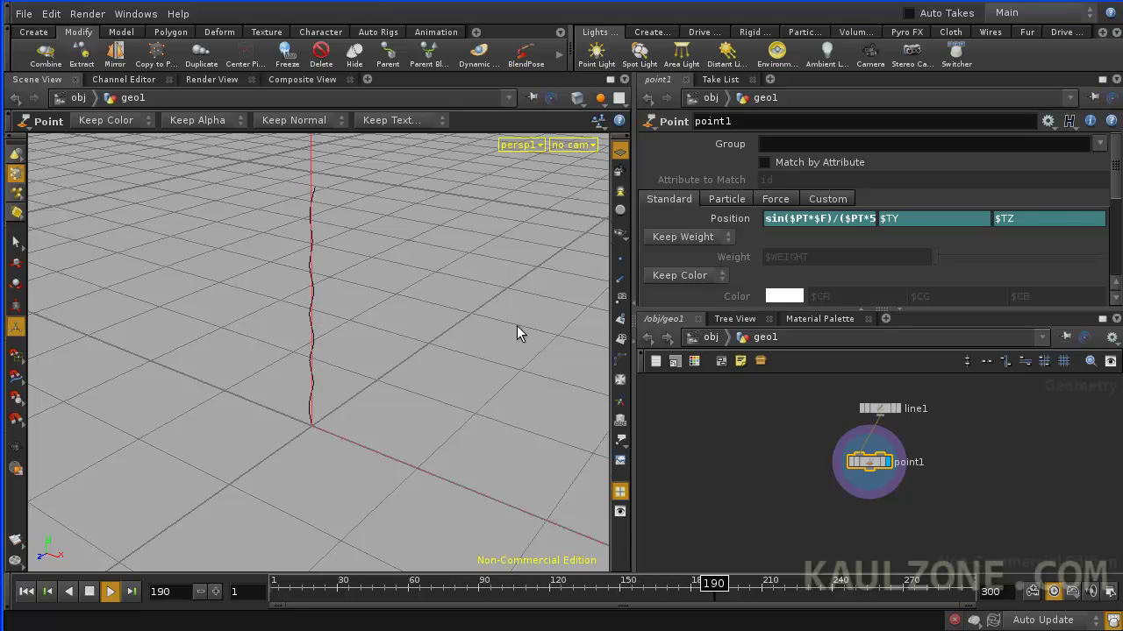
{"action": "left_click", "coordinate": [91, 591]}
- Add a Circle node beside point1 and set its primitive type to NURBS Curve
{"action": "middle_click_drag", "start_coordinate": [860, 434], "coordinate": [906, 432]}
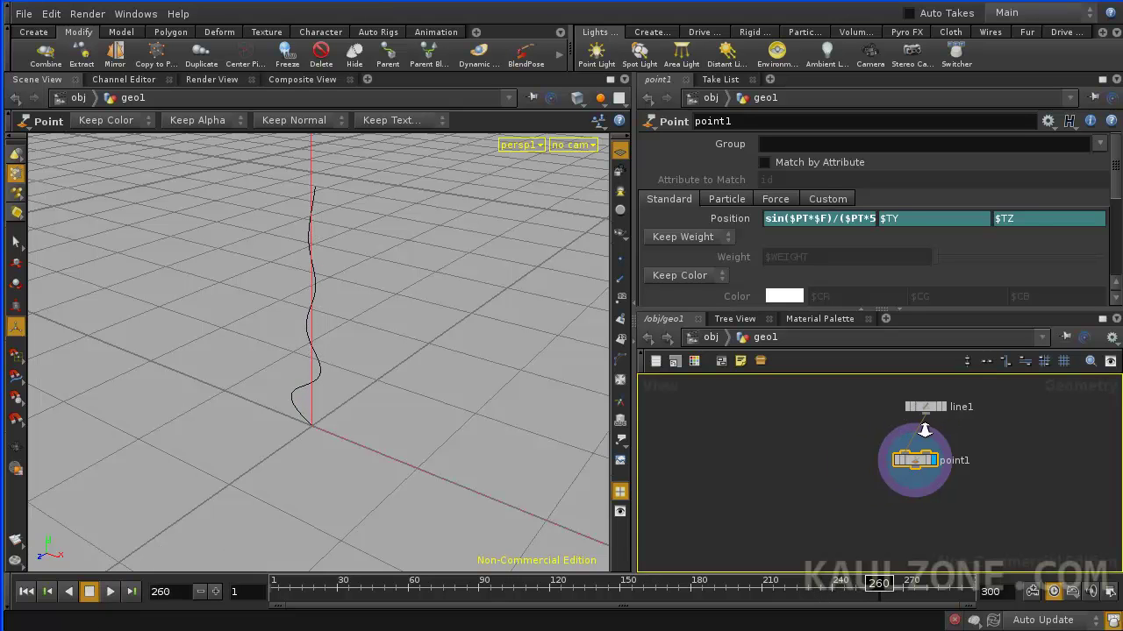
{"action": "right_click_drag", "start_coordinate": [924, 430], "coordinate": [914, 435]}
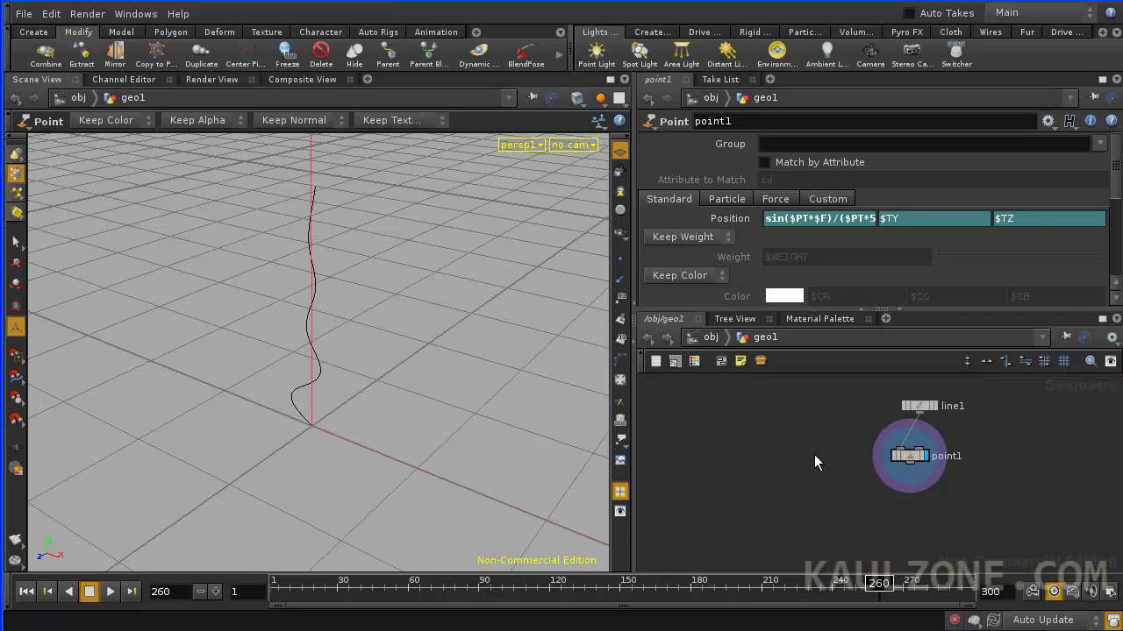
{"action": "key", "text": "Tab"}
{"action": "type", "text": "Circle"}
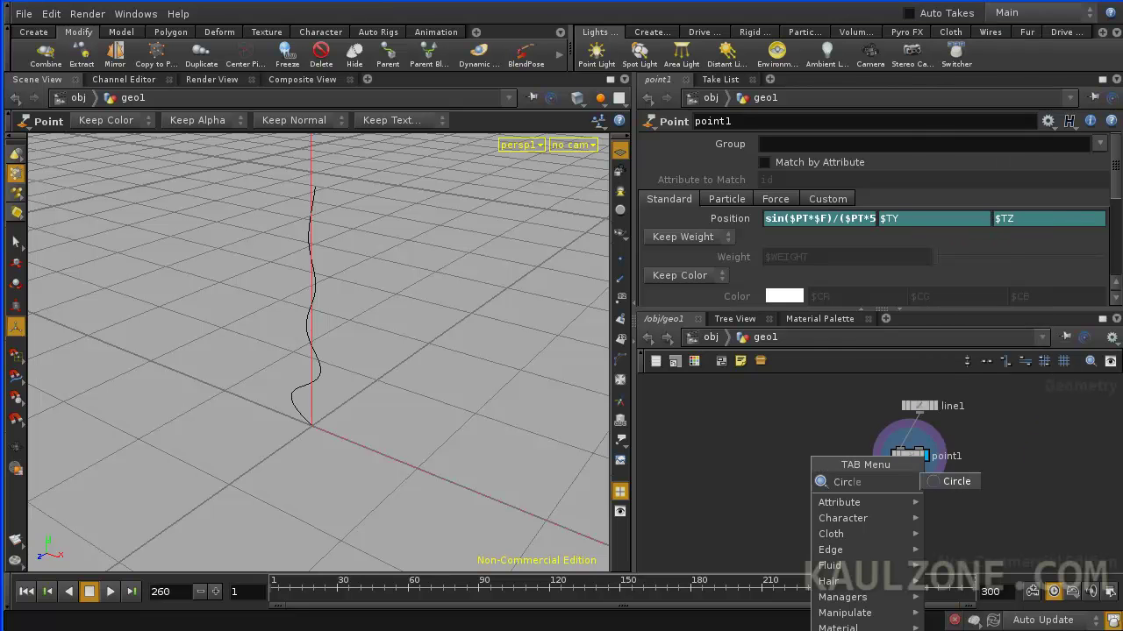
{"action": "left_click", "coordinate": [958, 481]}
{"action": "left_click", "coordinate": [756, 455]}
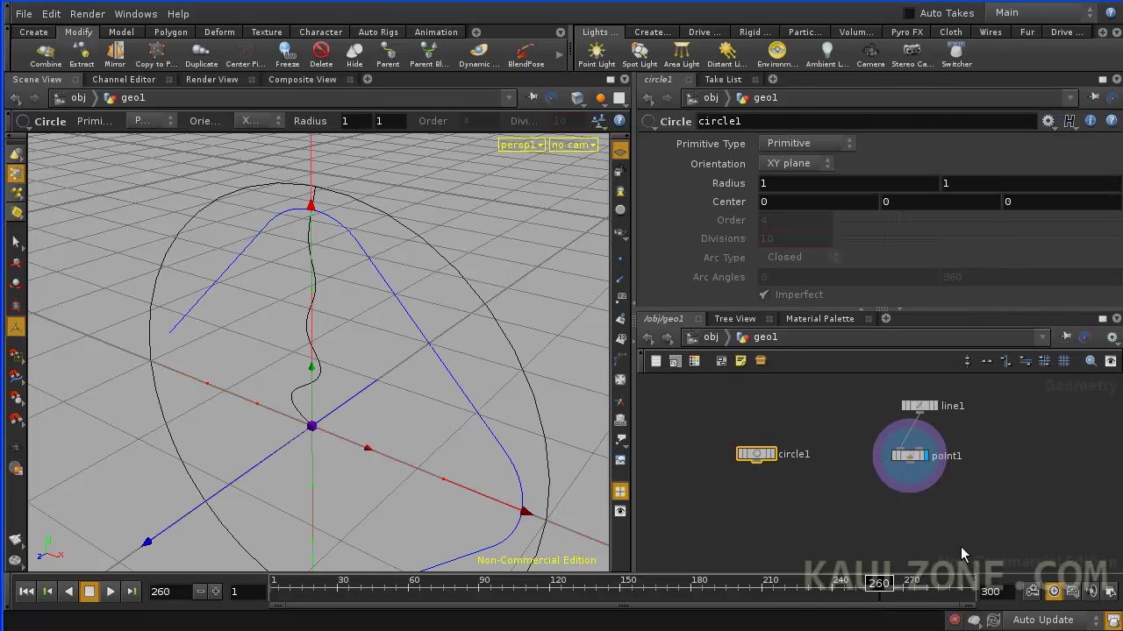
{"action": "left_click", "coordinate": [784, 143]}
{"action": "left_click", "coordinate": [785, 192]}
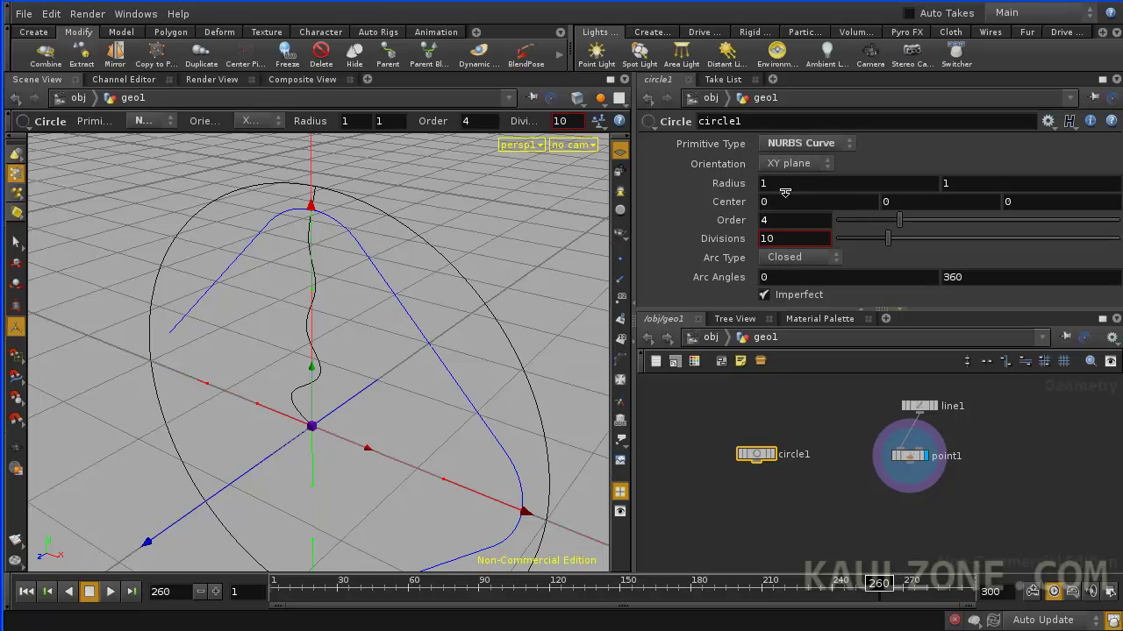
- Add a Sweep node, wire circle1 as its cross-section and point1 as its backbone, and make it the displayed node
{"action": "left_click", "coordinate": [827, 484]}
{"action": "key", "text": "Tab"}
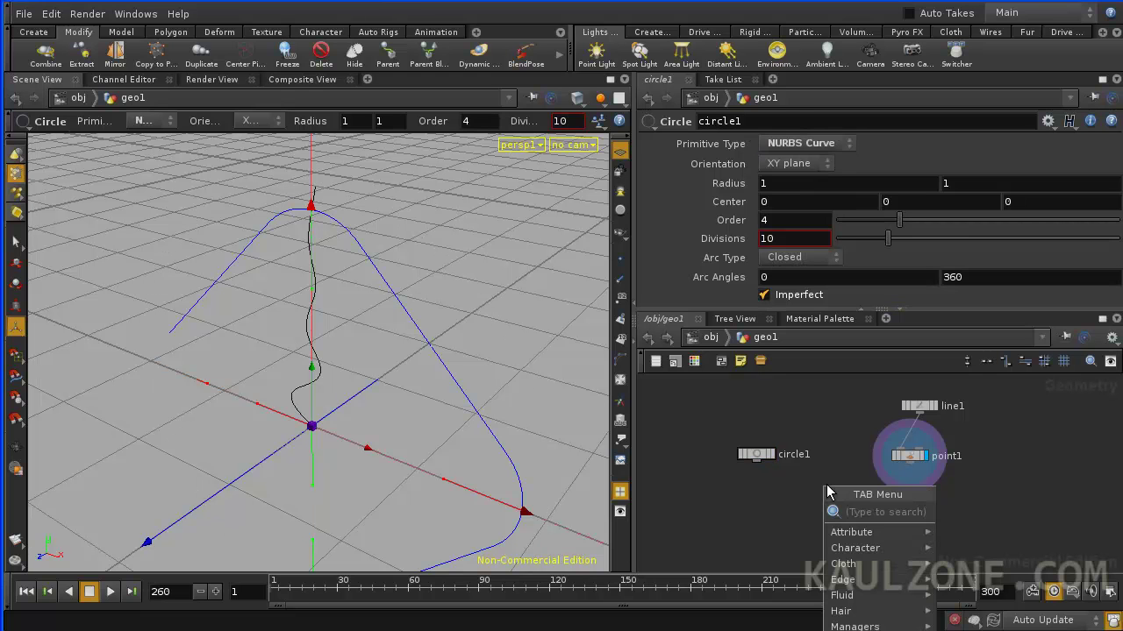
{"action": "type", "text": "sweep"}
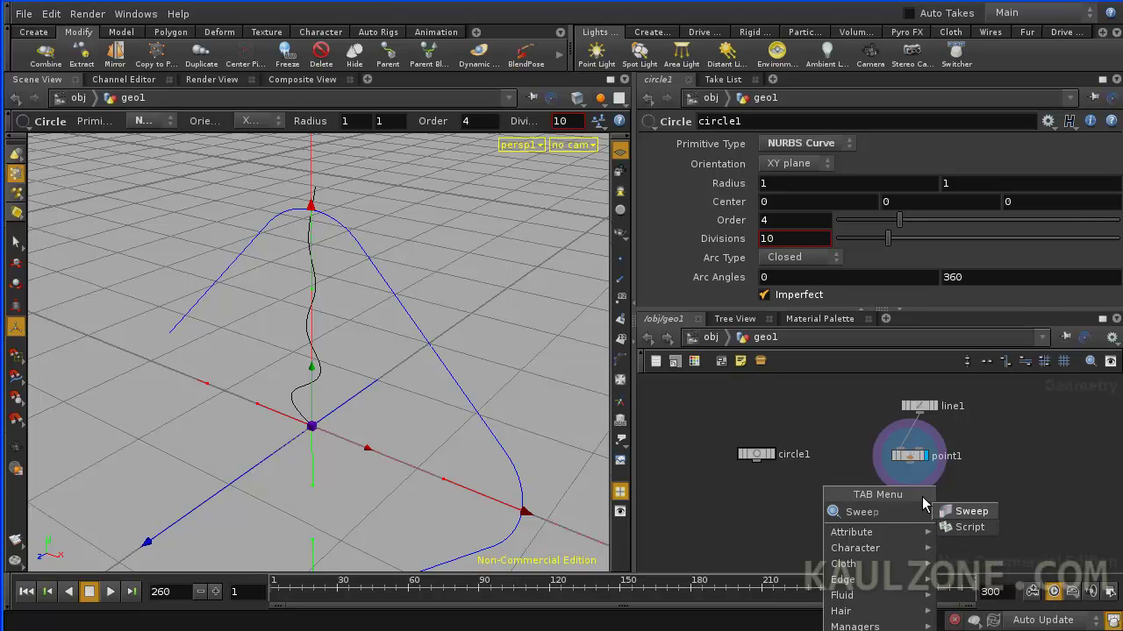
{"action": "key", "text": "Return"}
{"action": "left_click", "coordinate": [825, 502]}
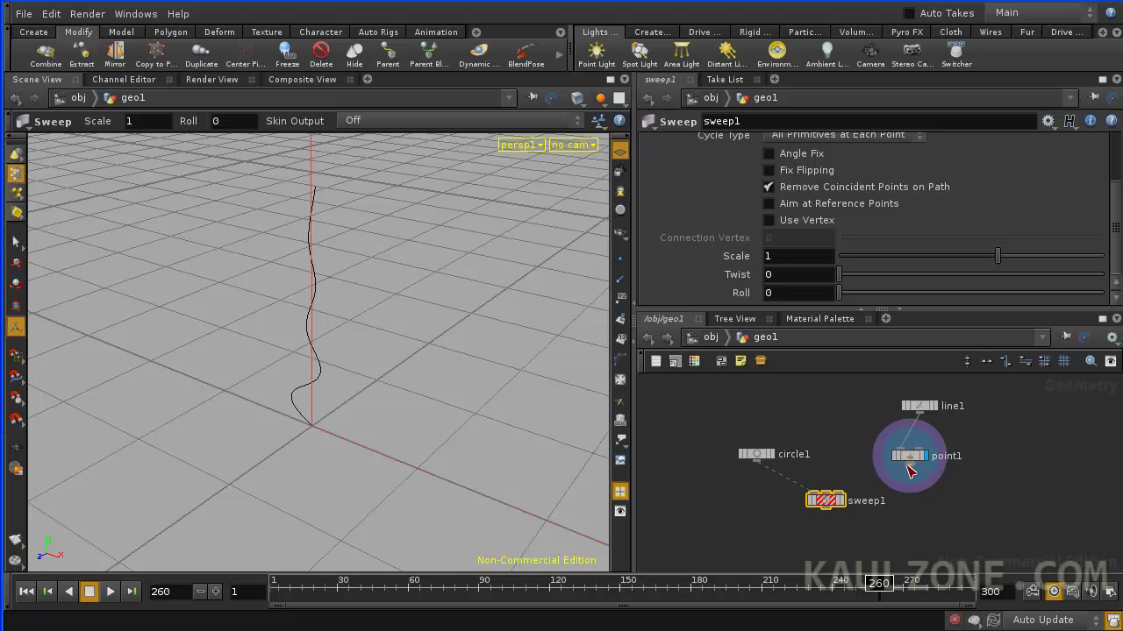
{"action": "left_click_drag", "start_coordinate": [909, 464], "coordinate": [825, 496]}
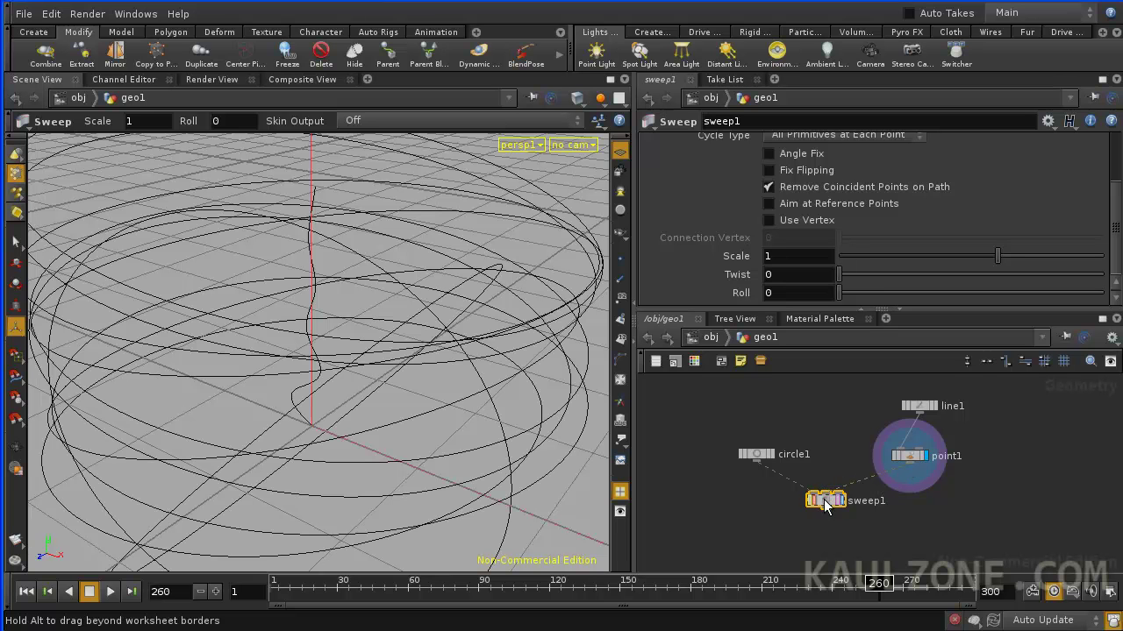
{"action": "left_click", "coordinate": [840, 499]}
{"action": "key", "text": "Escape"}
{"action": "right_click_drag", "start_coordinate": [399, 300], "coordinate": [246, 363]}
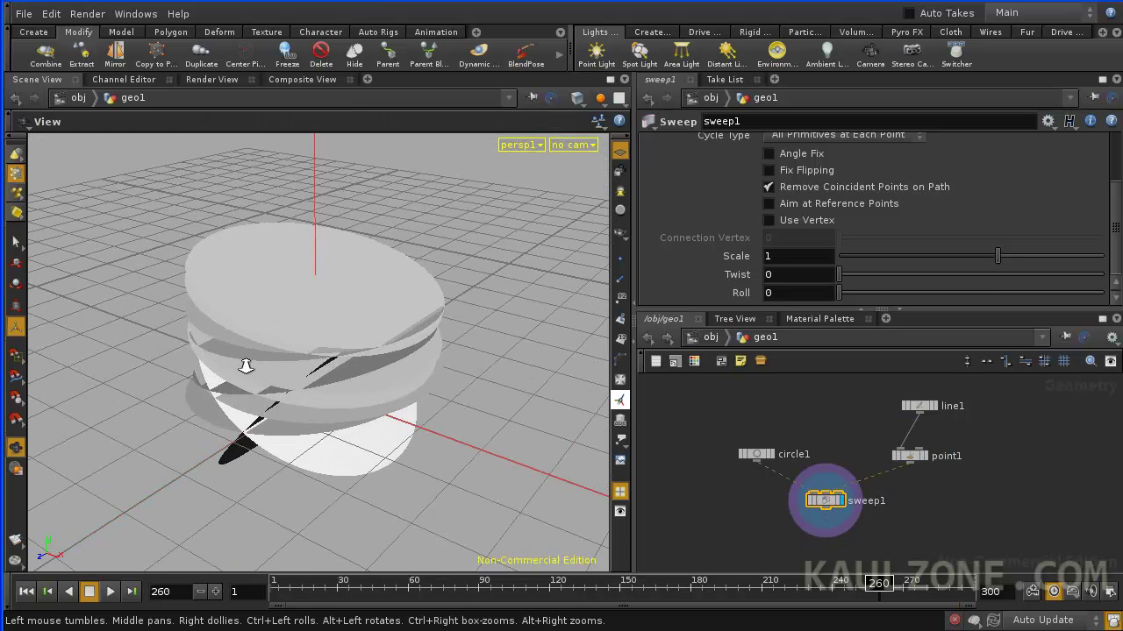
- Set both radius values of circle1 to 0.25
{"action": "key", "text": "Return"}
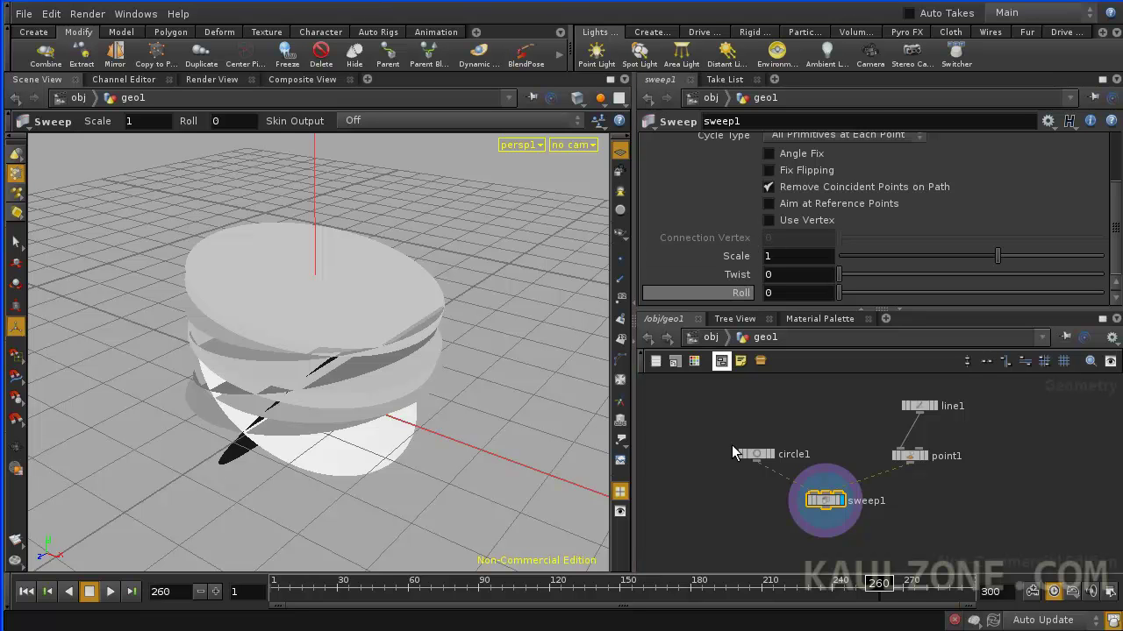
{"action": "left_click", "coordinate": [769, 462]}
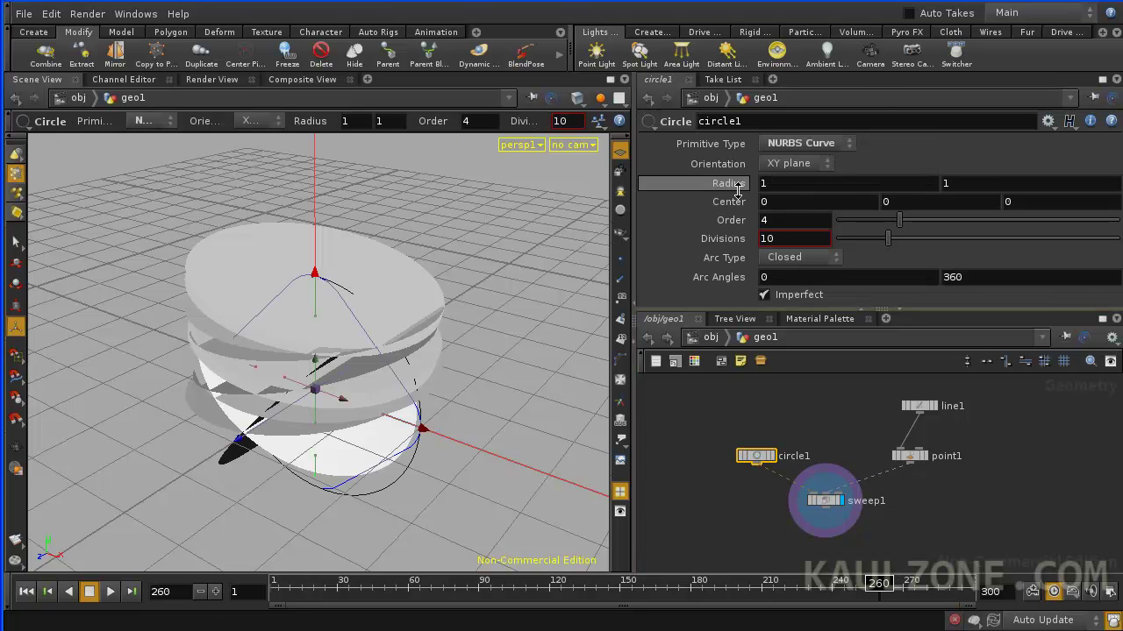
{"action": "middle_click_drag", "start_coordinate": [740, 187], "coordinate": [171, 372]}
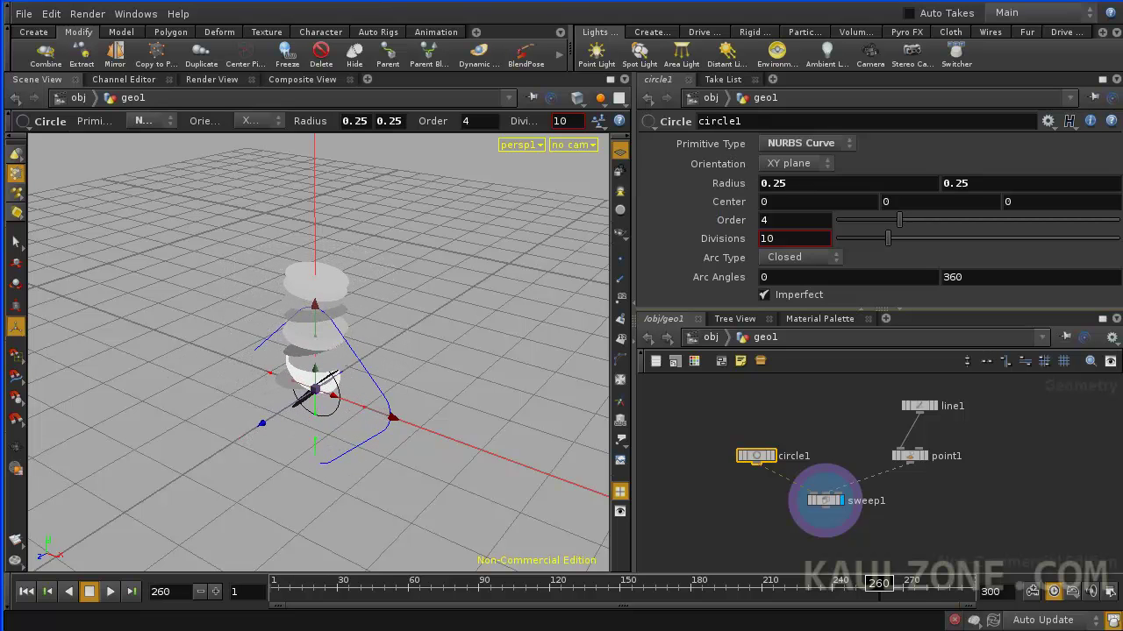
- Set the Scale of sweep1 to the expression $PT/10 so the circles vary in size along the curve
{"action": "left_click", "coordinate": [827, 499]}
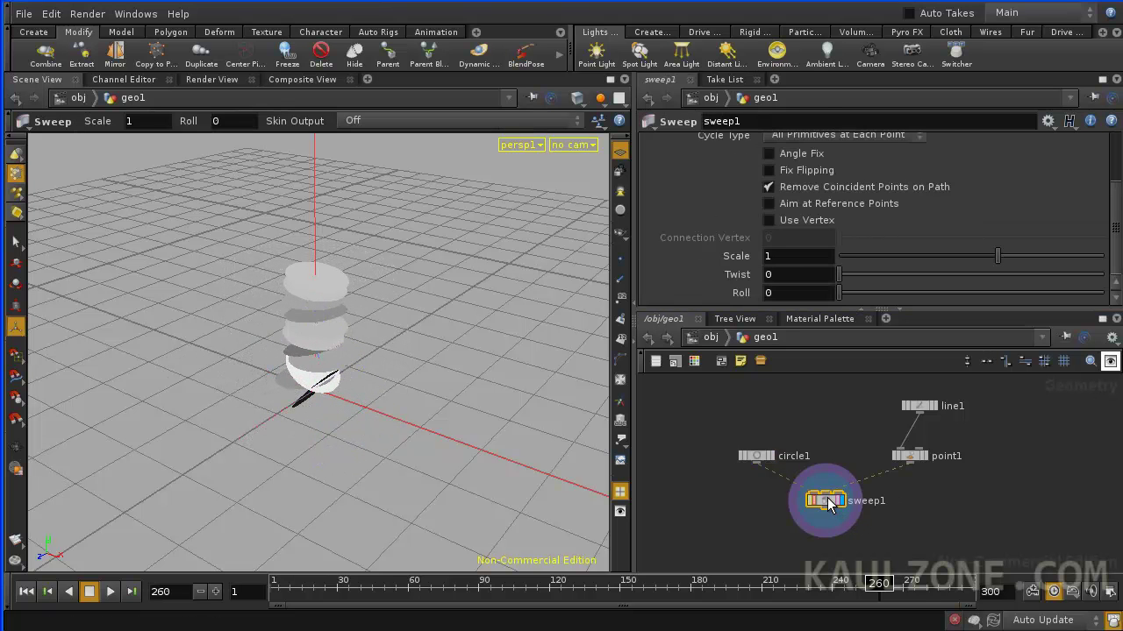
{"action": "left_click", "coordinate": [771, 256]}
{"action": "type", "text": "$PT"}
{"action": "key", "text": "Return"}
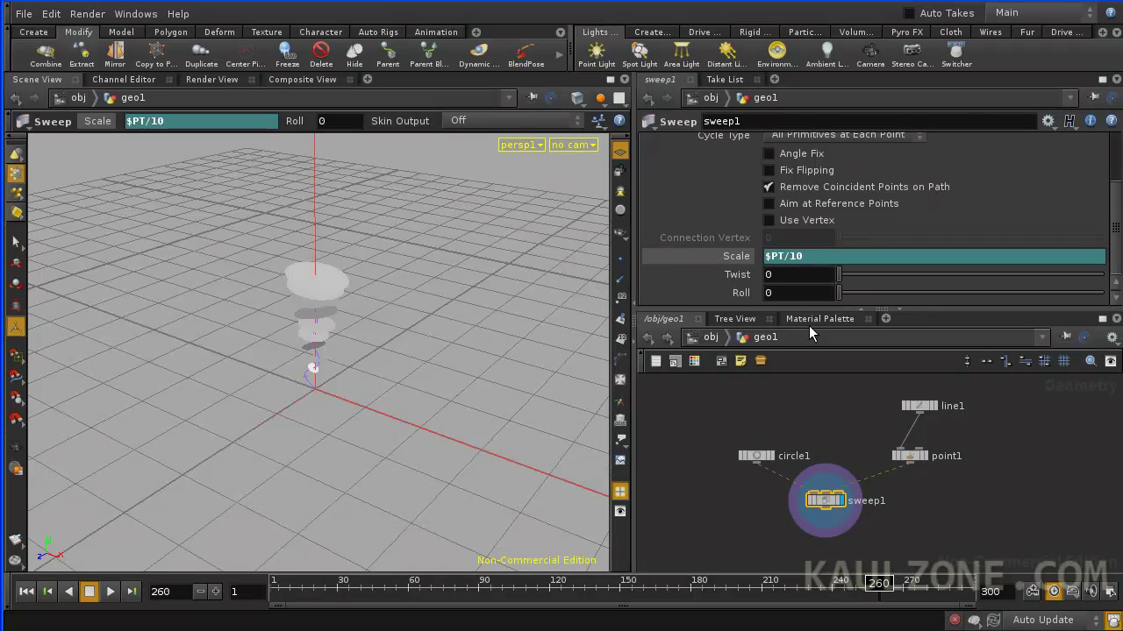
- Play the animation to check the scaled circles along the wavy curve, and stop it
{"action": "left_click_drag", "start_coordinate": [315, 307], "coordinate": [392, 353]}
{"action": "left_click", "coordinate": [109, 593]}
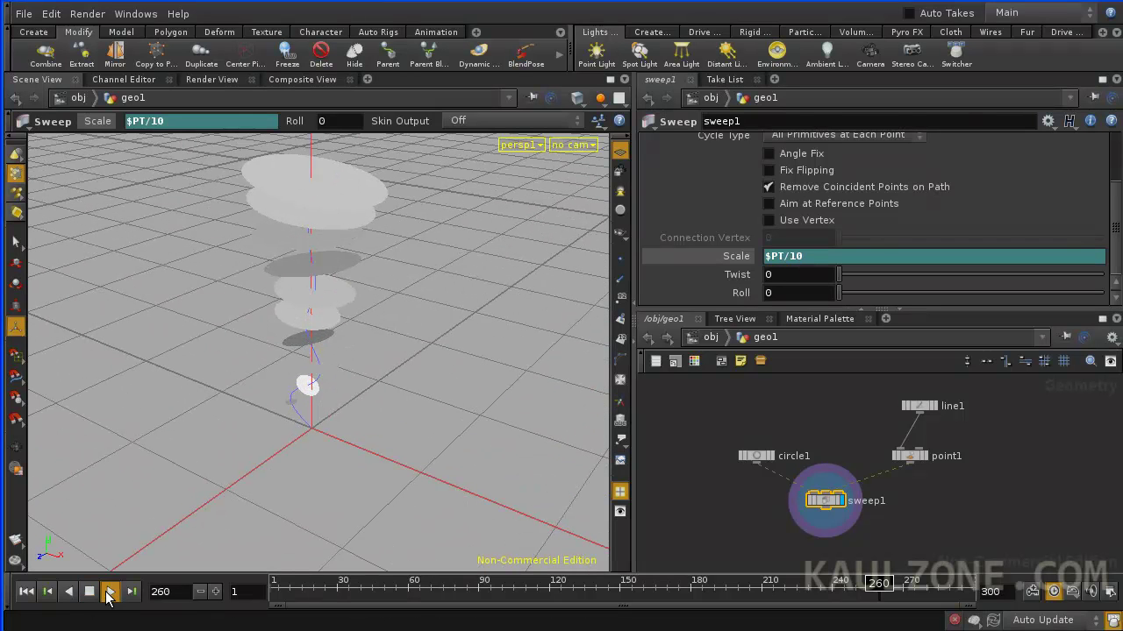
{"action": "left_click_drag", "start_coordinate": [328, 284], "coordinate": [344, 266]}
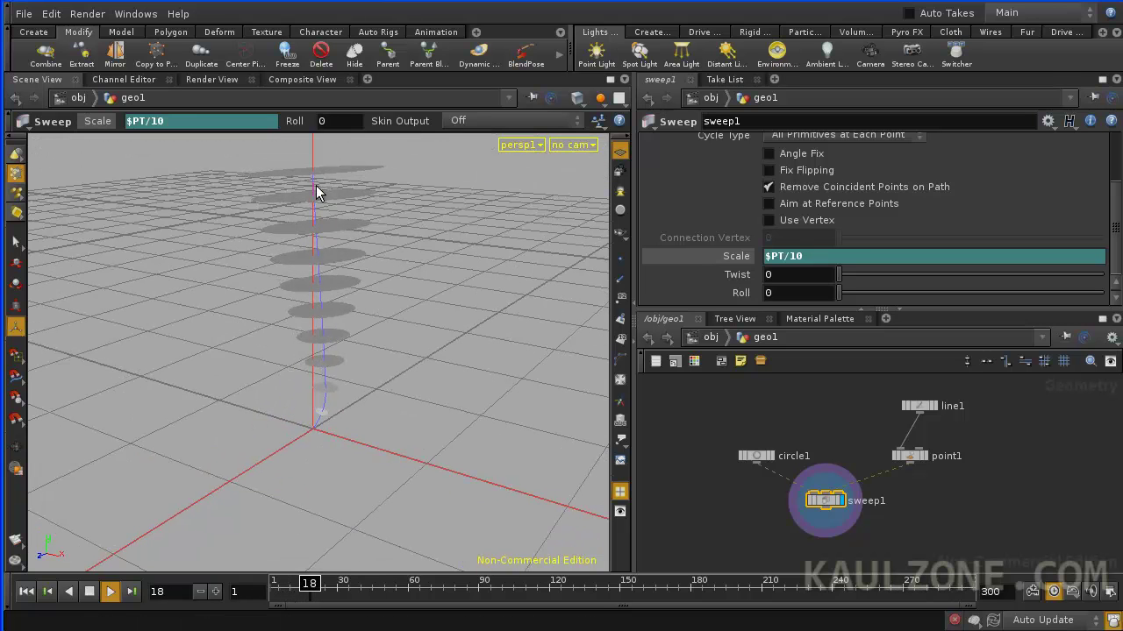
{"action": "left_click", "coordinate": [90, 593]}
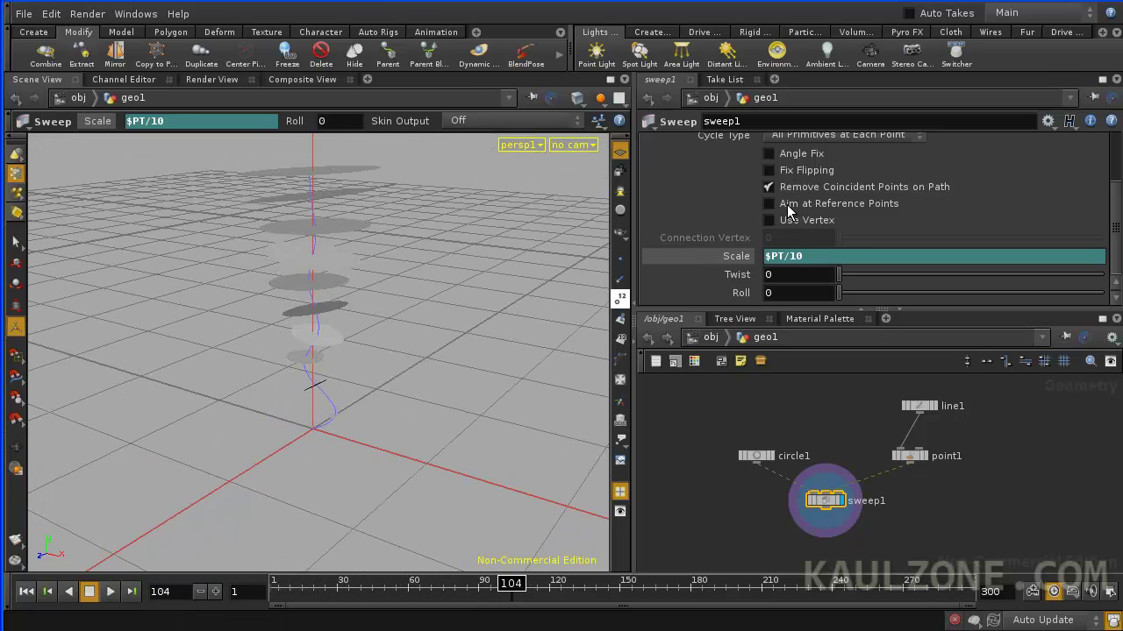
- Invert the taper by changing the Scale expression of sweep1 to (1-$PT/10)
{"action": "left_click", "coordinate": [766, 258]}
{"action": "type", "text": "(1-"}
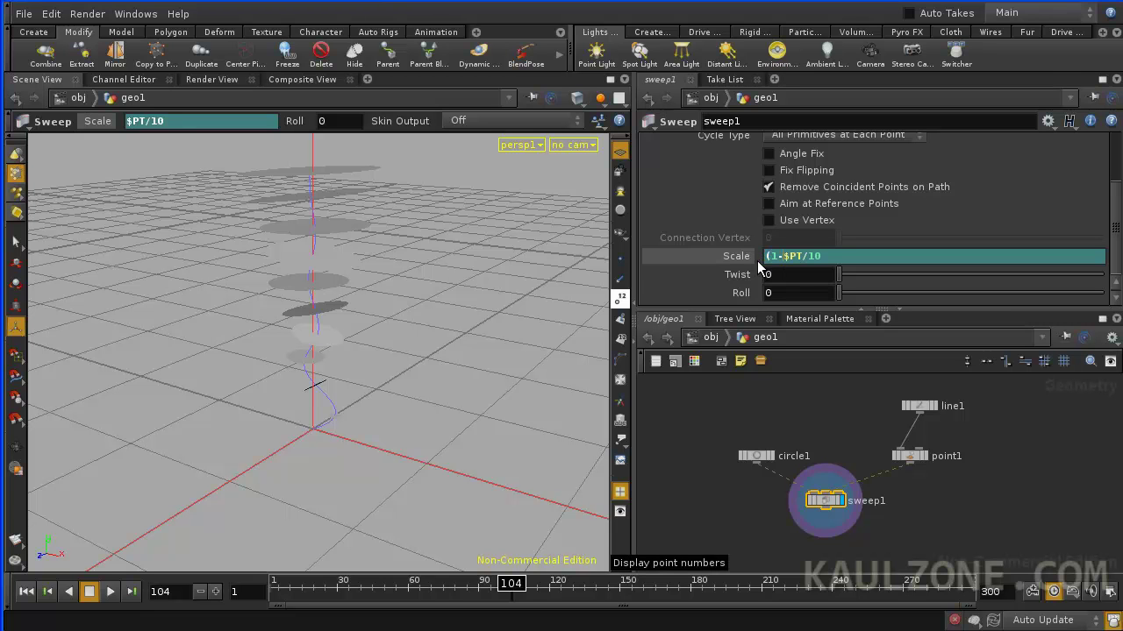
{"action": "type", "text": ")"}
{"action": "key", "text": "Return"}
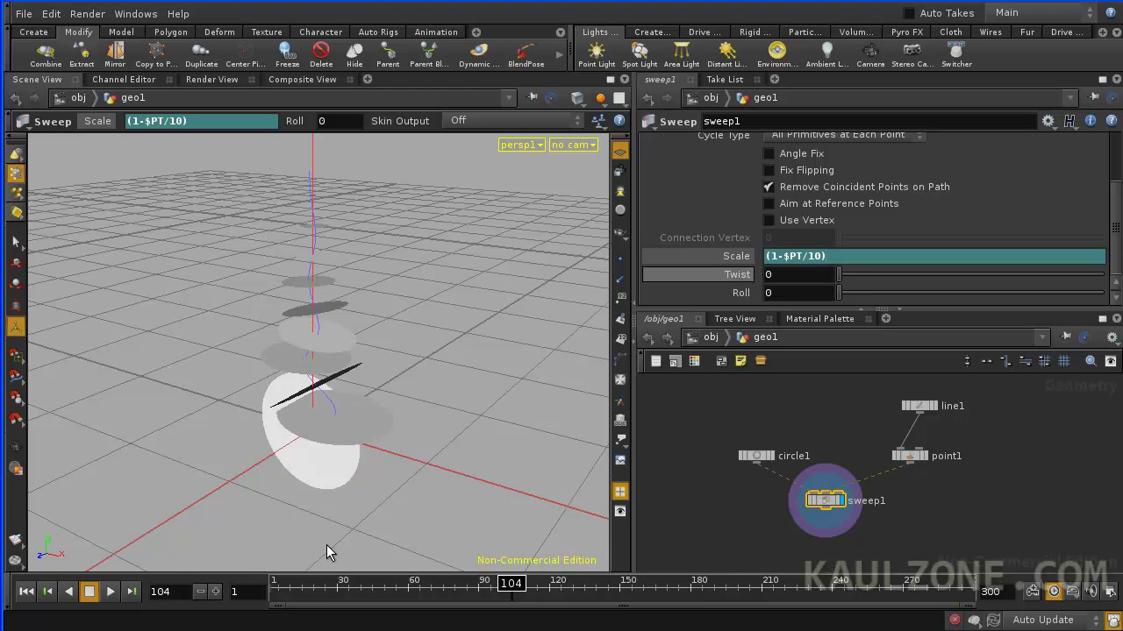
- Play the animation and check the inverted taper from a low side view
{"action": "left_click", "coordinate": [110, 592]}
{"action": "left_click_drag", "start_coordinate": [401, 383], "coordinate": [466, 348], "text": "alt"}
{"action": "key", "text": "Return"}
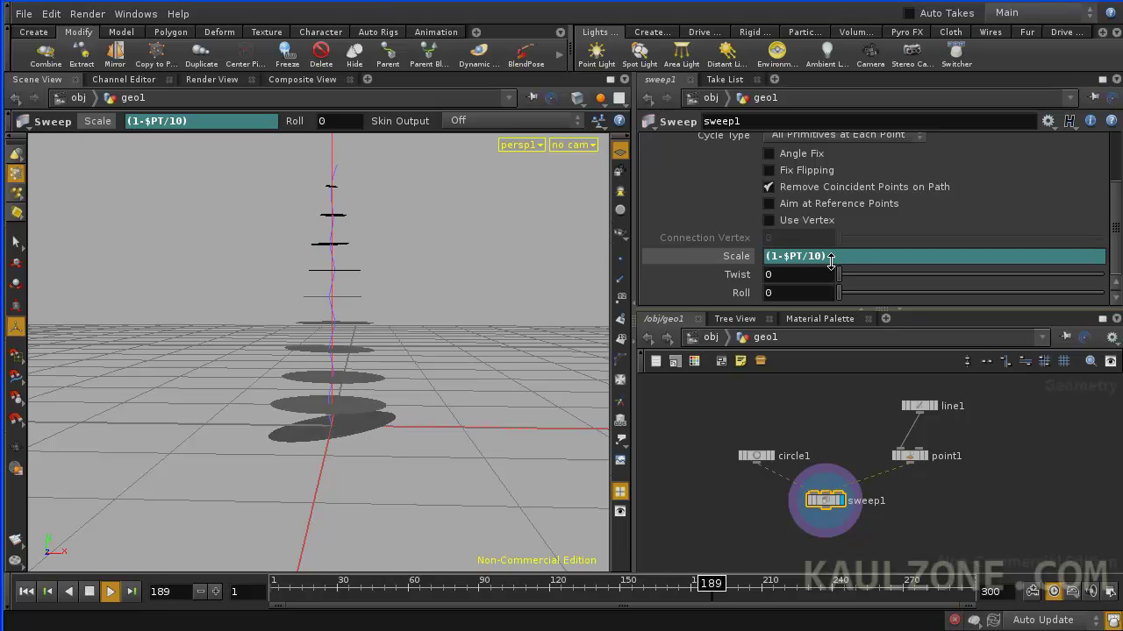
- Stop playback and shrink the swept circles by changing the Scale expression to (1-$PT/10)/5
{"action": "left_click", "coordinate": [89, 592]}
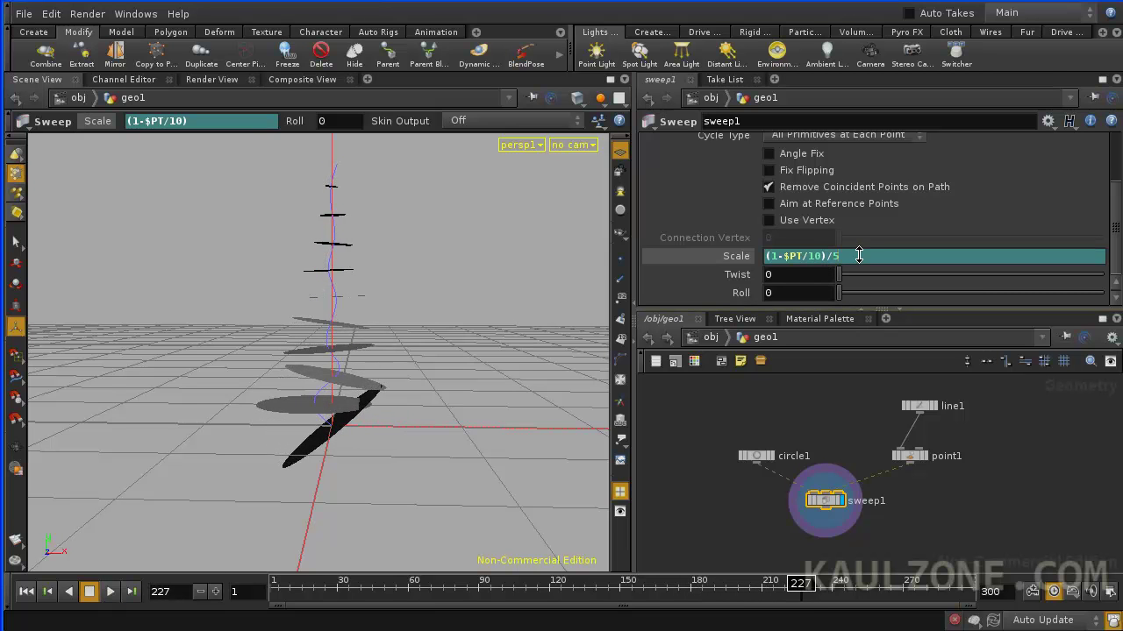
{"action": "key", "text": "Return"}
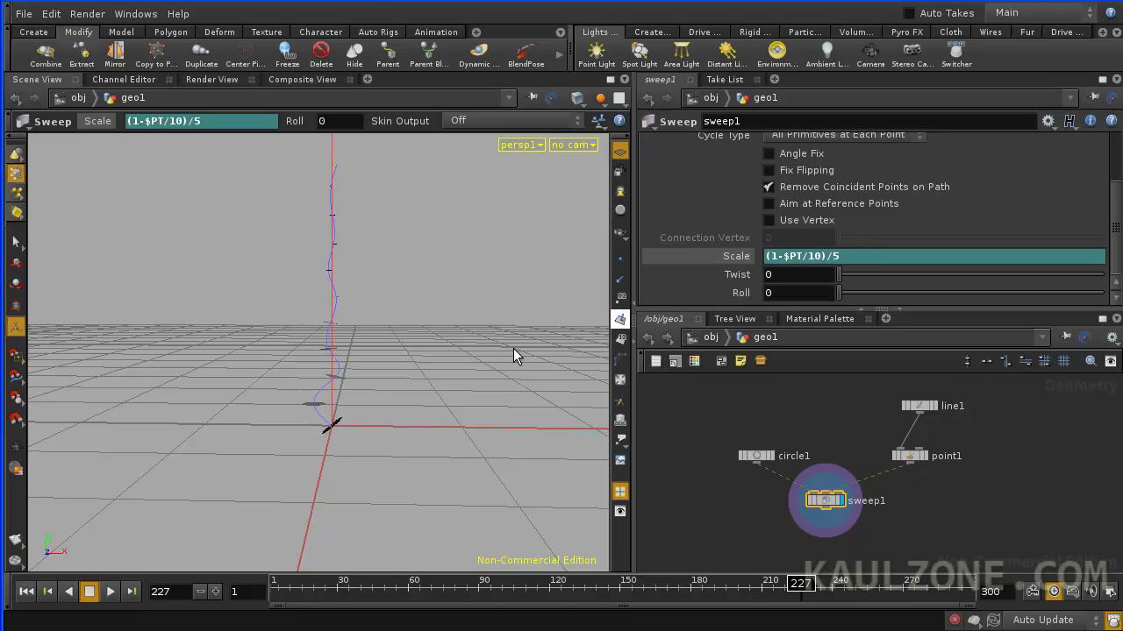
{"action": "left_click_drag", "start_coordinate": [450, 286], "coordinate": [401, 318], "text": "alt"}
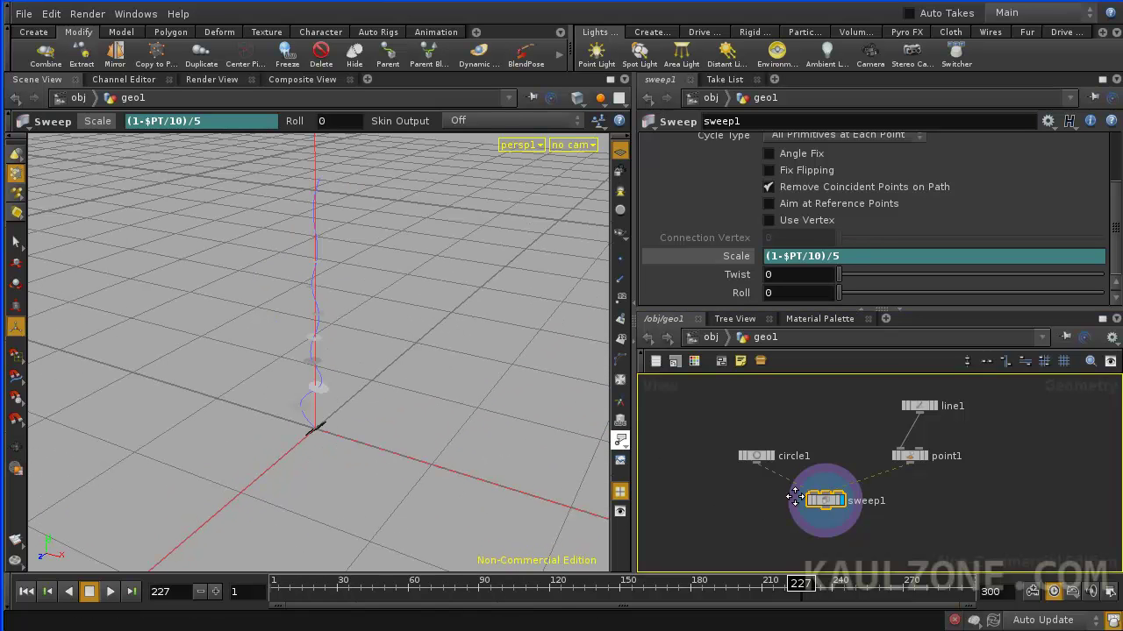
- Add a Skin node below sweep1, connected to its output
{"action": "middle_click_drag", "start_coordinate": [807, 516], "coordinate": [823, 484]}
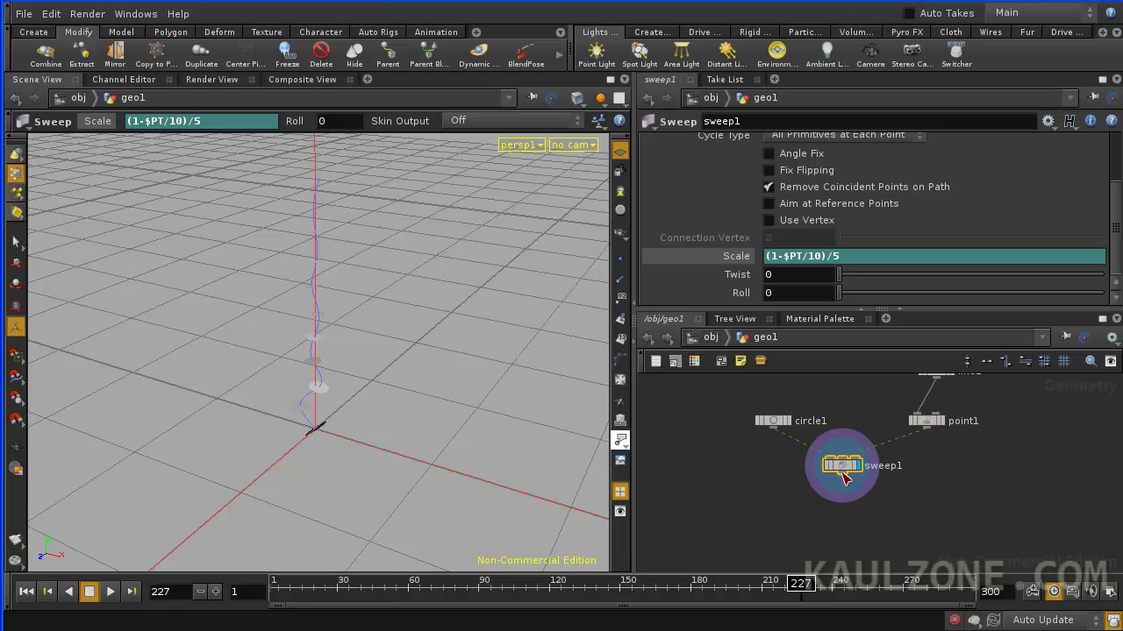
{"action": "key", "text": "Tab"}
{"action": "type", "text": "Skin"}
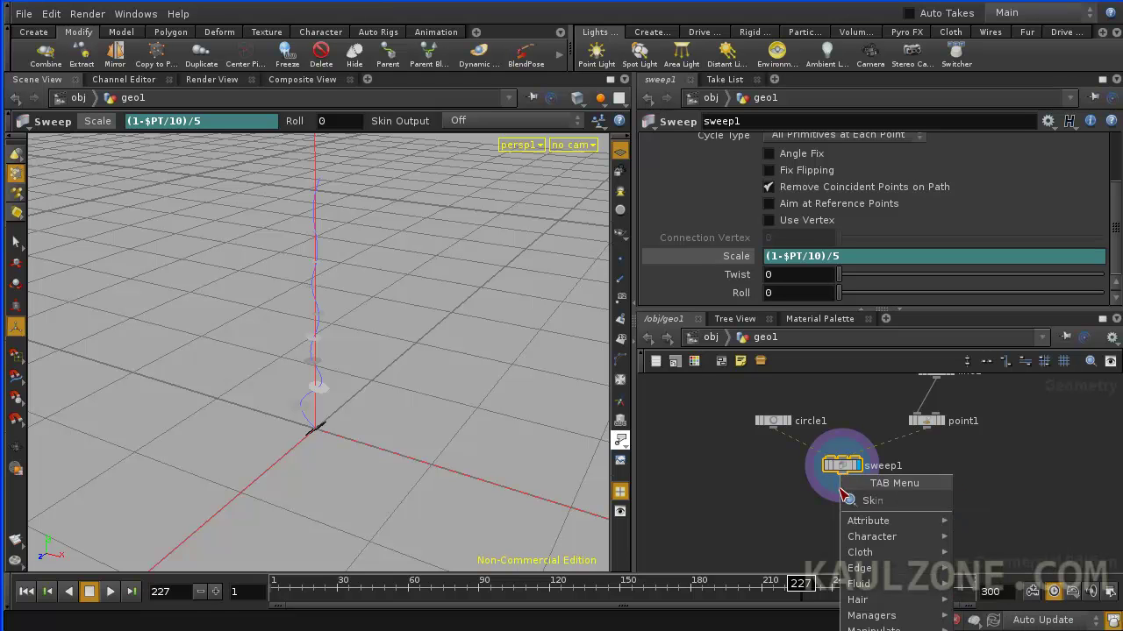
{"action": "left_click", "coordinate": [969, 502]}
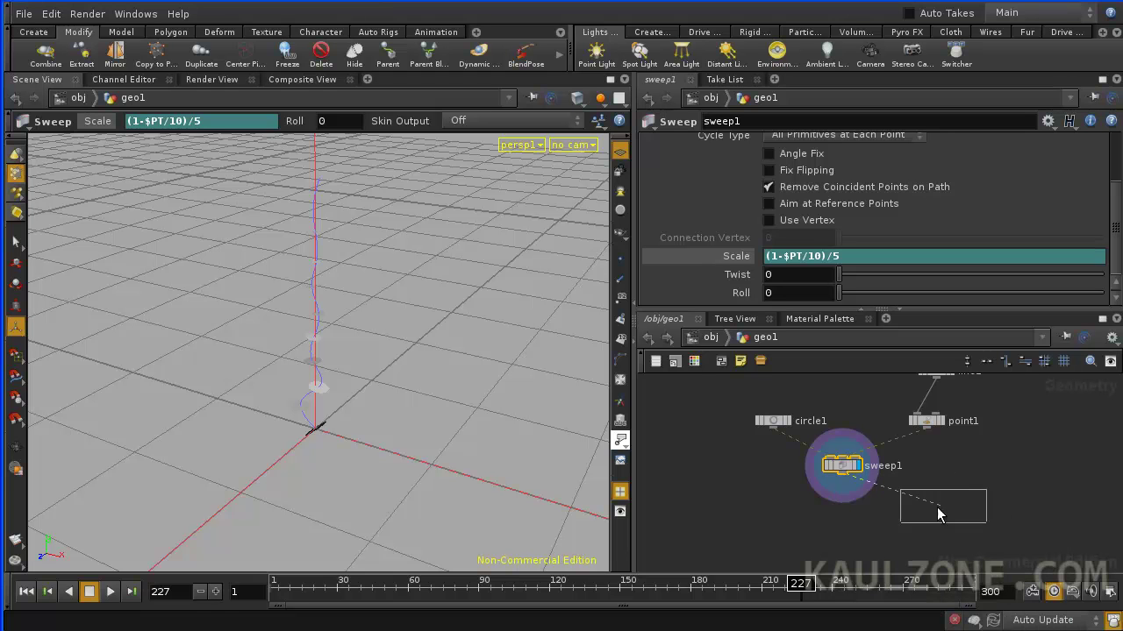
{"action": "left_click", "coordinate": [833, 503]}
- Play the animation and examine the moving skin wireframe from several angles
{"action": "right_click_drag", "start_coordinate": [199, 388], "coordinate": [294, 390]}
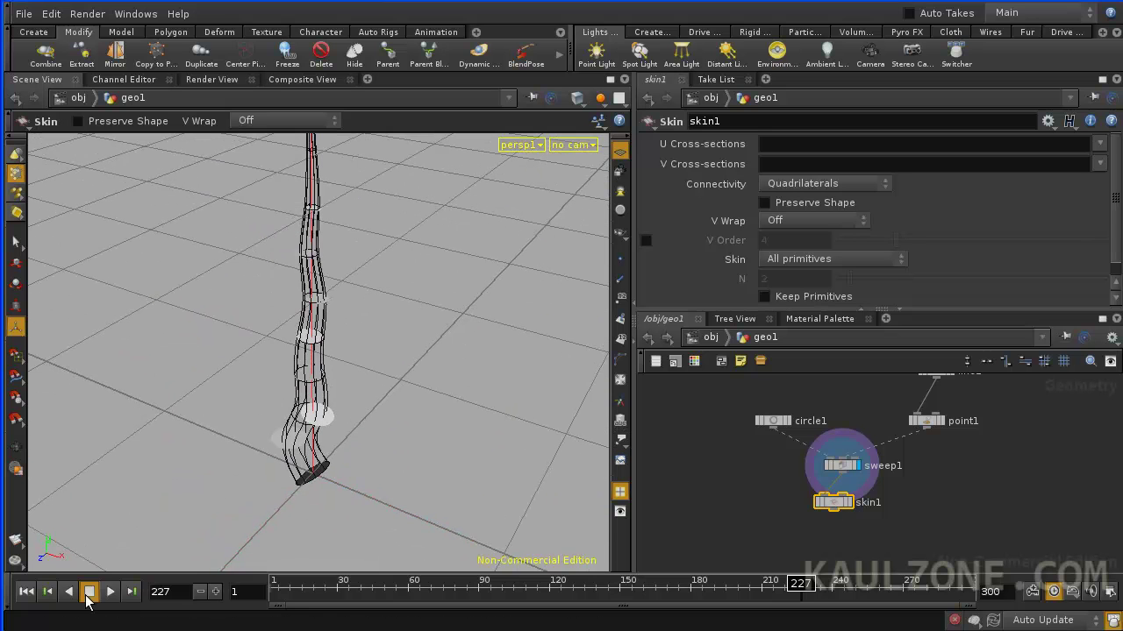
{"action": "left_click", "coordinate": [110, 592]}
{"action": "key", "text": "space"}
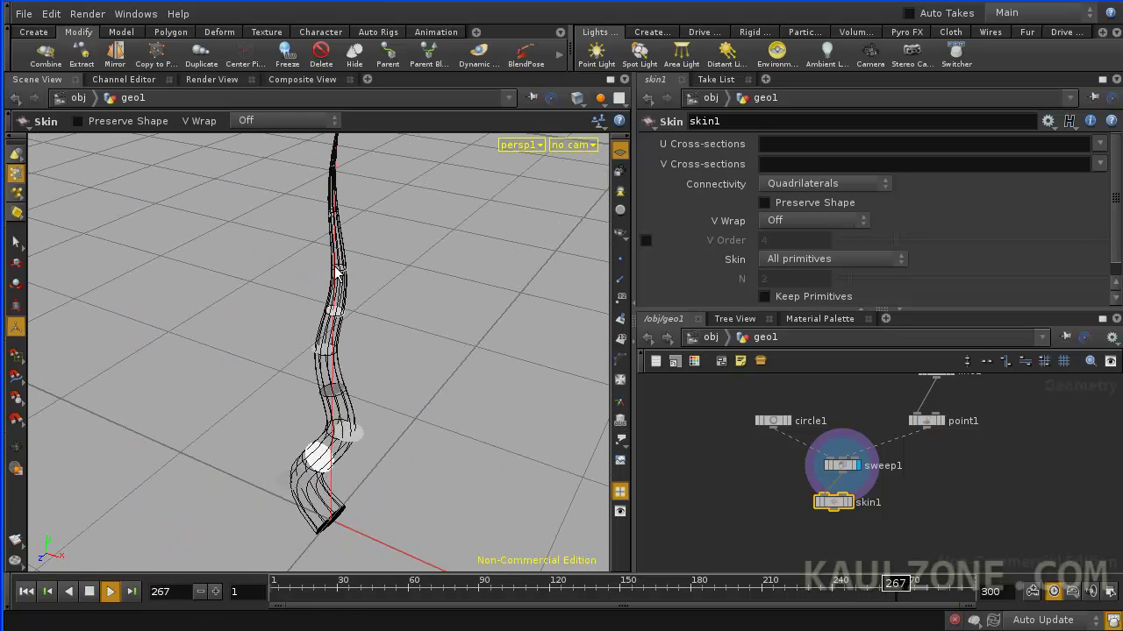
{"action": "middle_click_drag", "start_coordinate": [325, 234], "coordinate": [351, 256]}
{"action": "left_click_drag", "start_coordinate": [361, 211], "coordinate": [328, 286]}
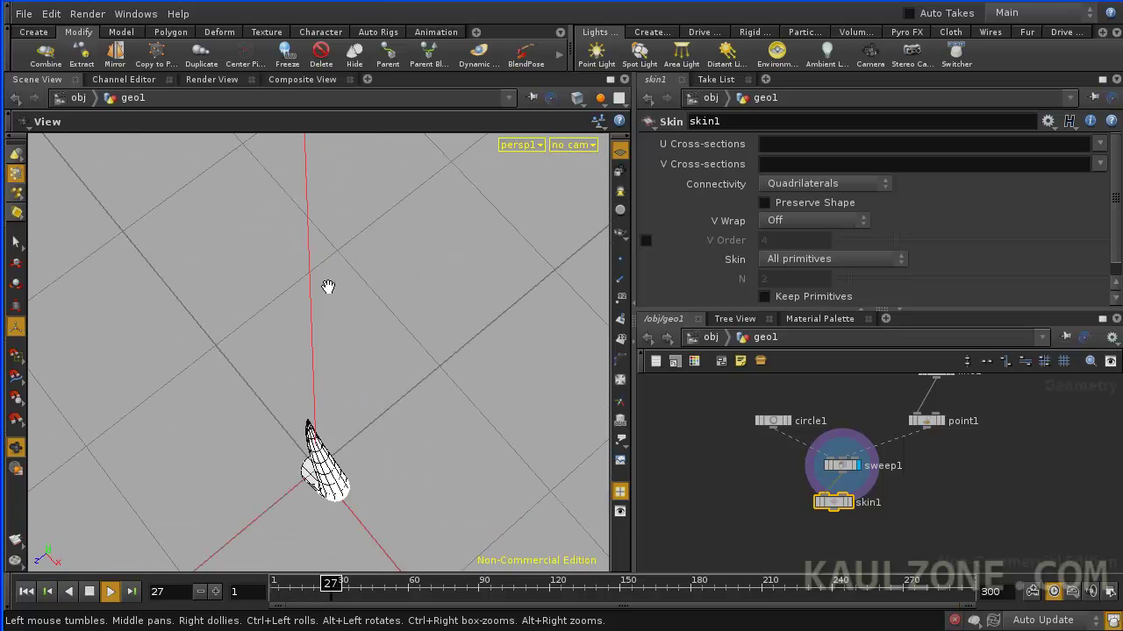
{"action": "left_click_drag", "start_coordinate": [333, 416], "coordinate": [379, 351]}
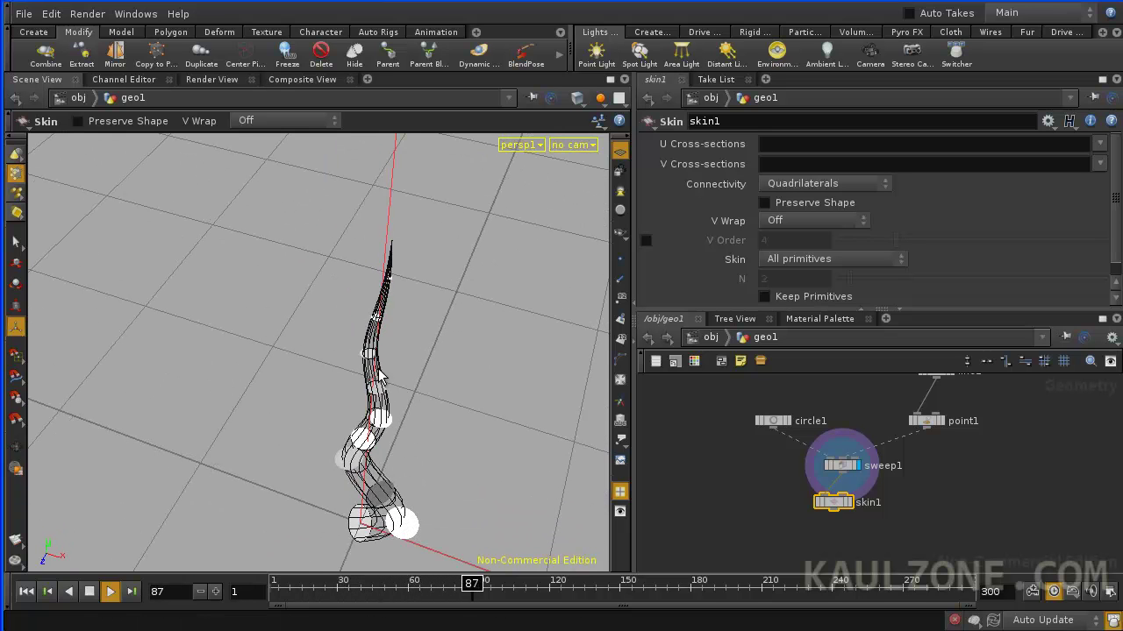
{"action": "key", "text": "s"}
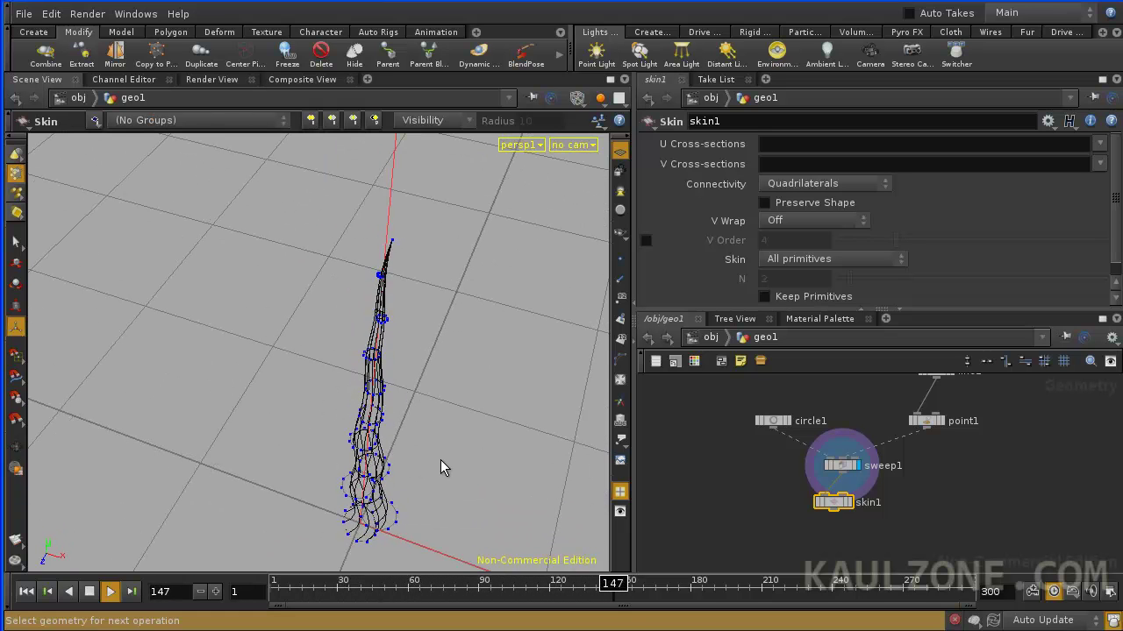
- Make skin1 the displayed node and inspect the shaded tentacle down to its open base during playback
{"action": "left_click", "coordinate": [850, 506]}
{"action": "key", "text": "space"}
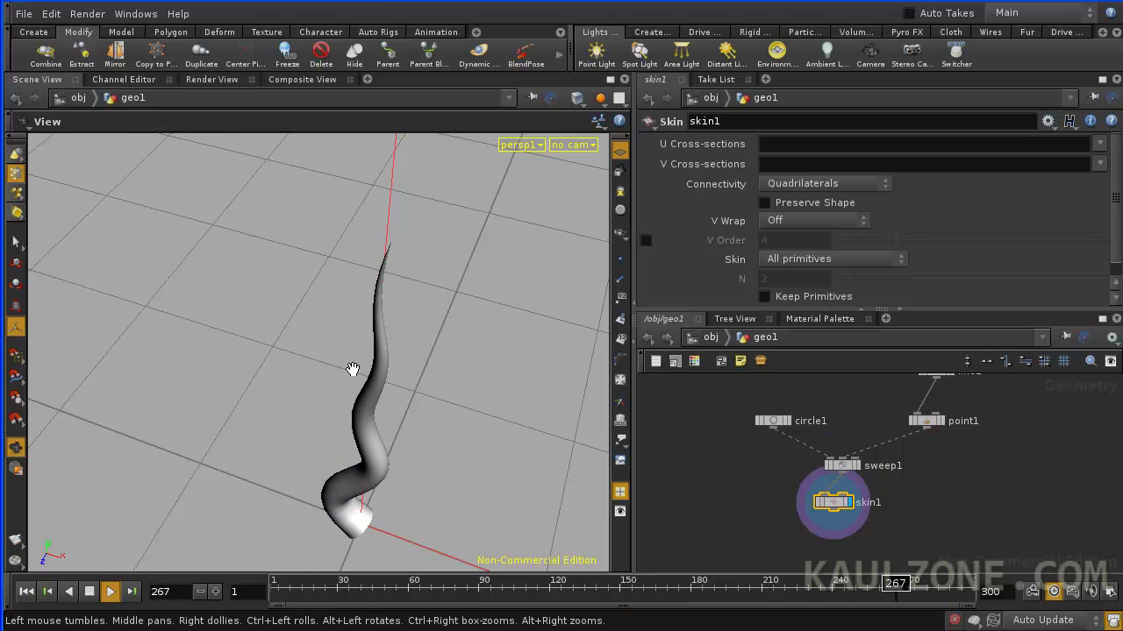
{"action": "left_click_drag", "start_coordinate": [351, 366], "coordinate": [368, 325]}
{"action": "key", "text": "space"}
{"action": "left_click_drag", "start_coordinate": [416, 375], "coordinate": [354, 276]}
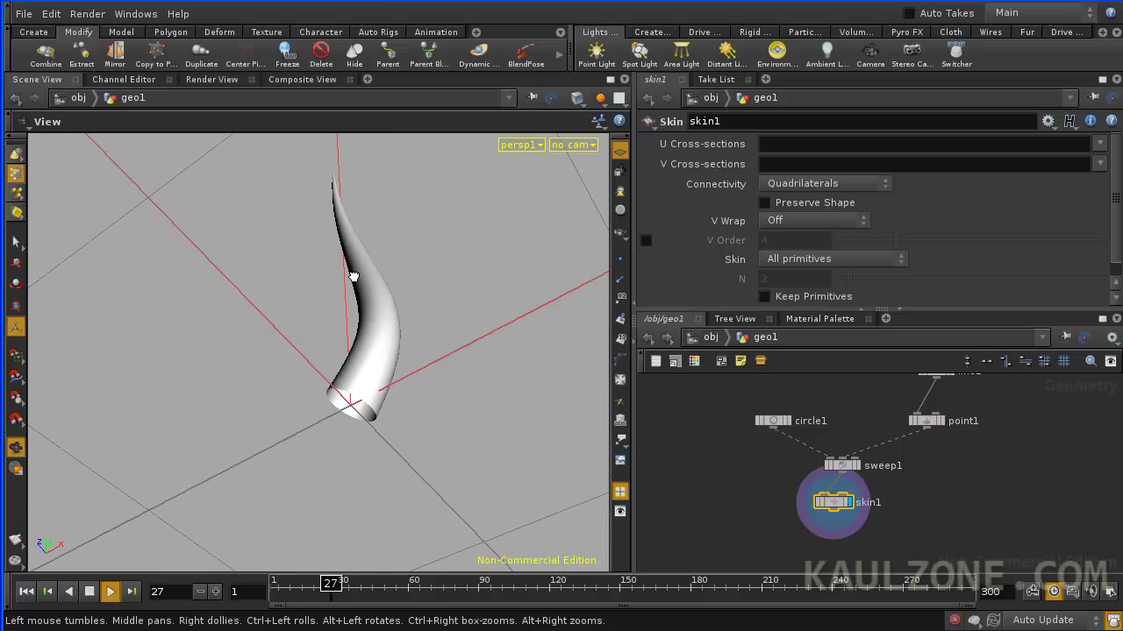
- Add a Cap node below skin1, connected to its output
{"action": "middle_click_drag", "start_coordinate": [853, 465], "coordinate": [866, 423]}
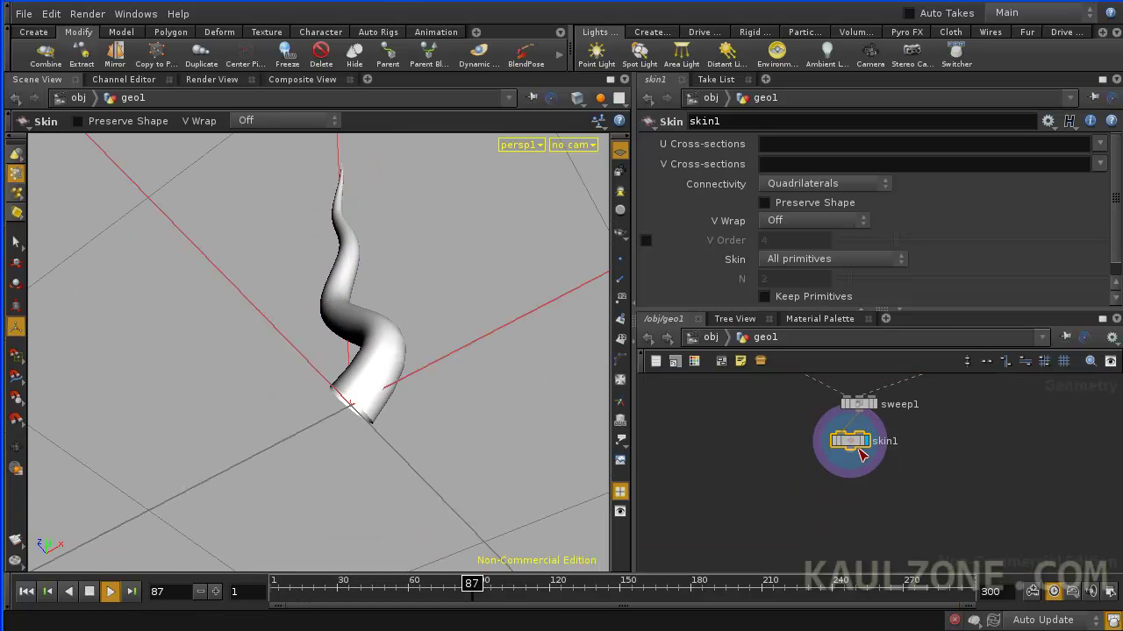
{"action": "key", "text": "Tab"}
{"action": "type", "text": "Cap"}
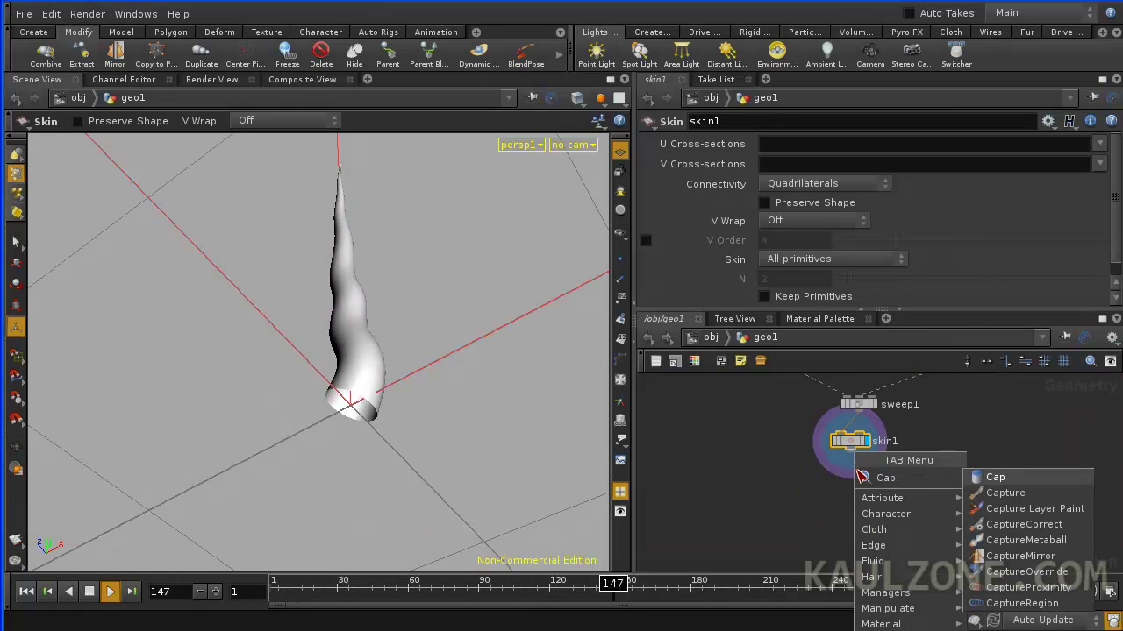
{"action": "left_click", "coordinate": [999, 478]}
{"action": "left_click", "coordinate": [850, 497]}
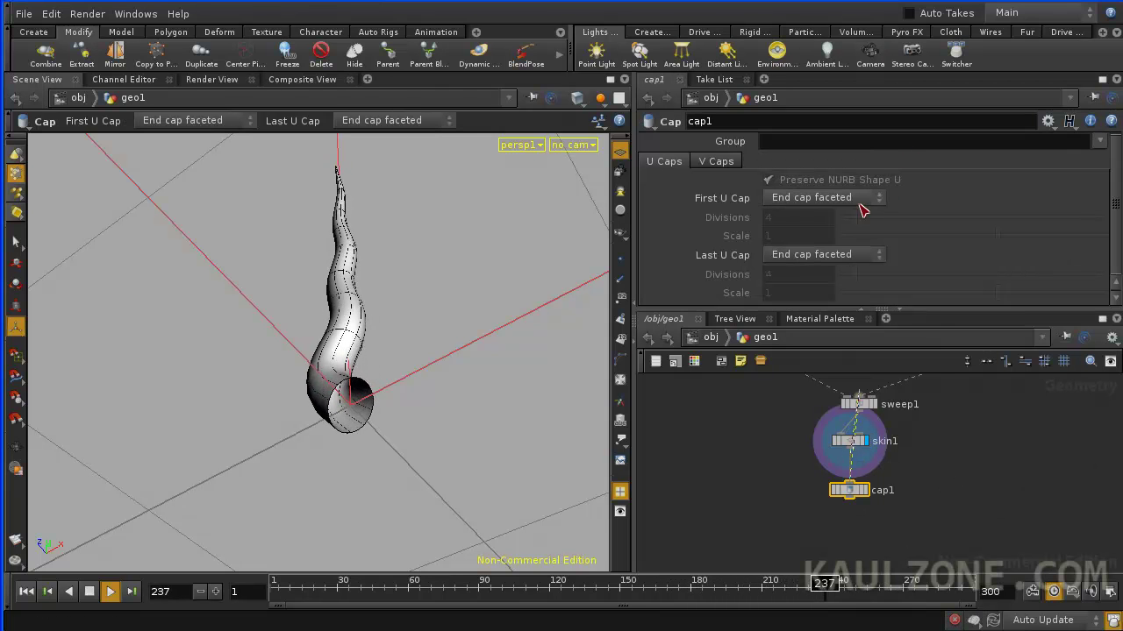
- Set the Last U Cap of cap1 to End cap rounded
{"action": "left_click", "coordinate": [816, 256]}
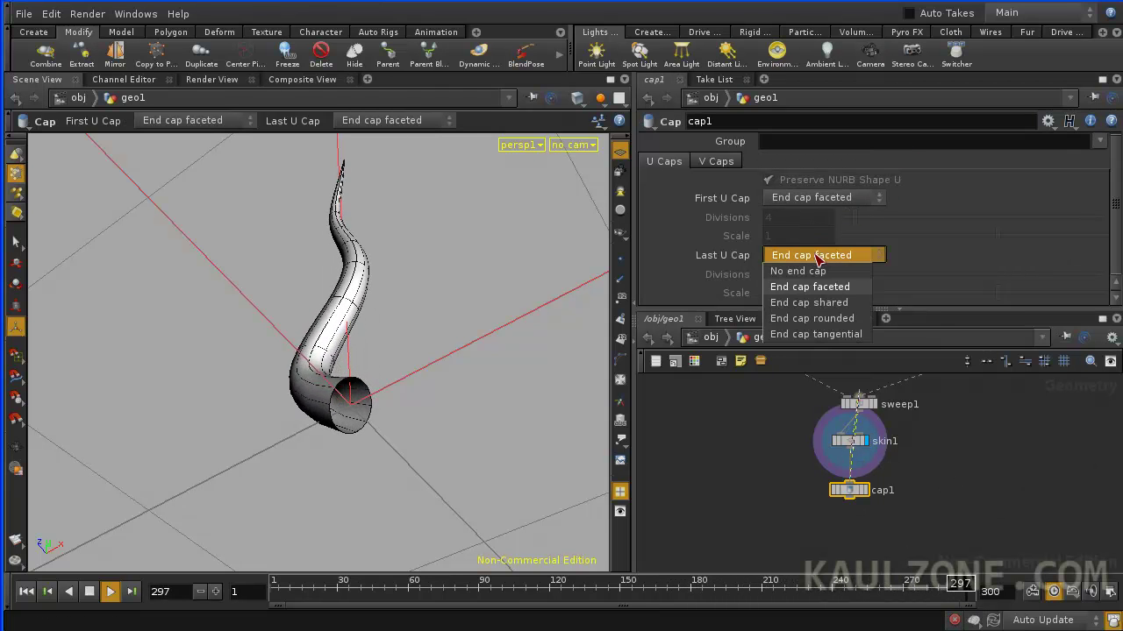
{"action": "left_click", "coordinate": [815, 319]}
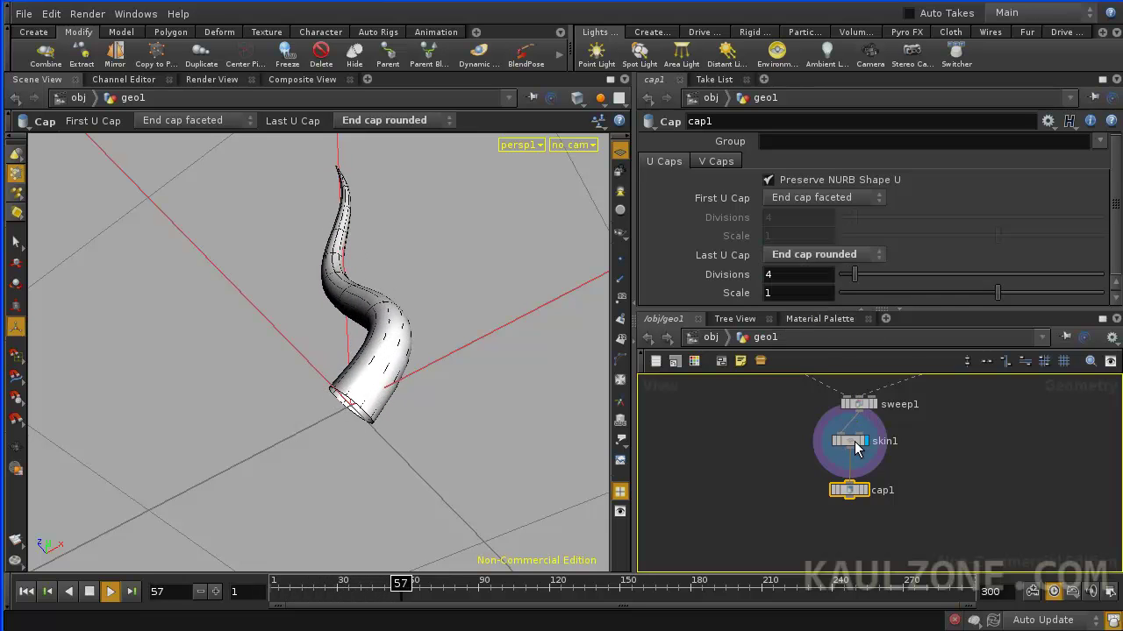
{"action": "middle_click_drag", "start_coordinate": [855, 446], "coordinate": [841, 552]}
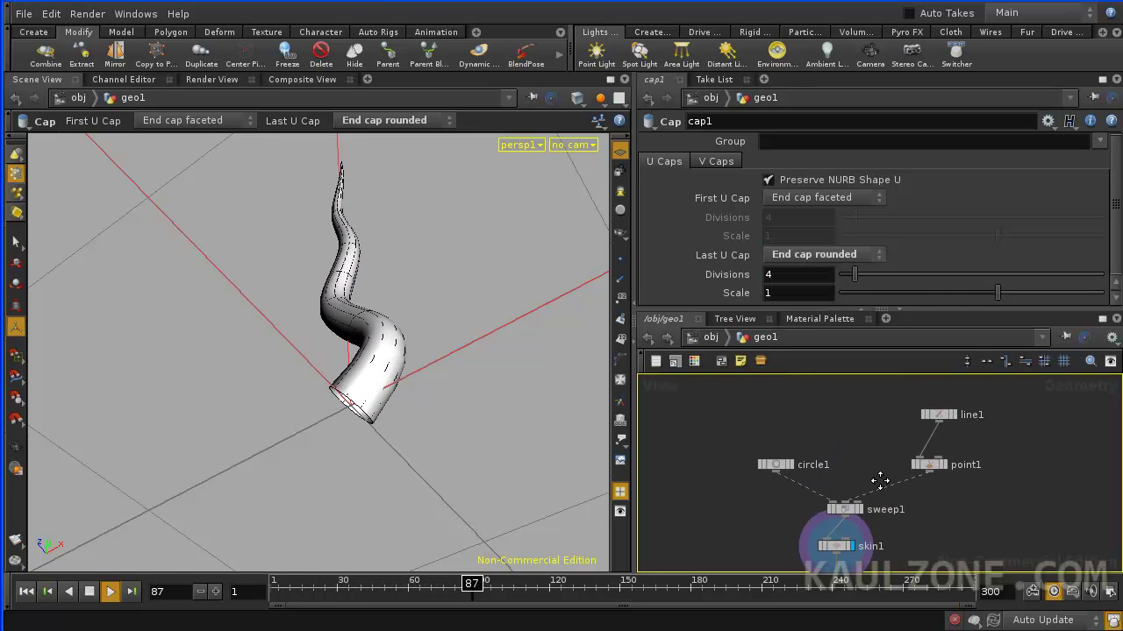
- Select the cap1 node below skin1 and make it the displayed node
{"action": "left_click", "coordinate": [937, 416]}
{"action": "left_click", "coordinate": [777, 466]}
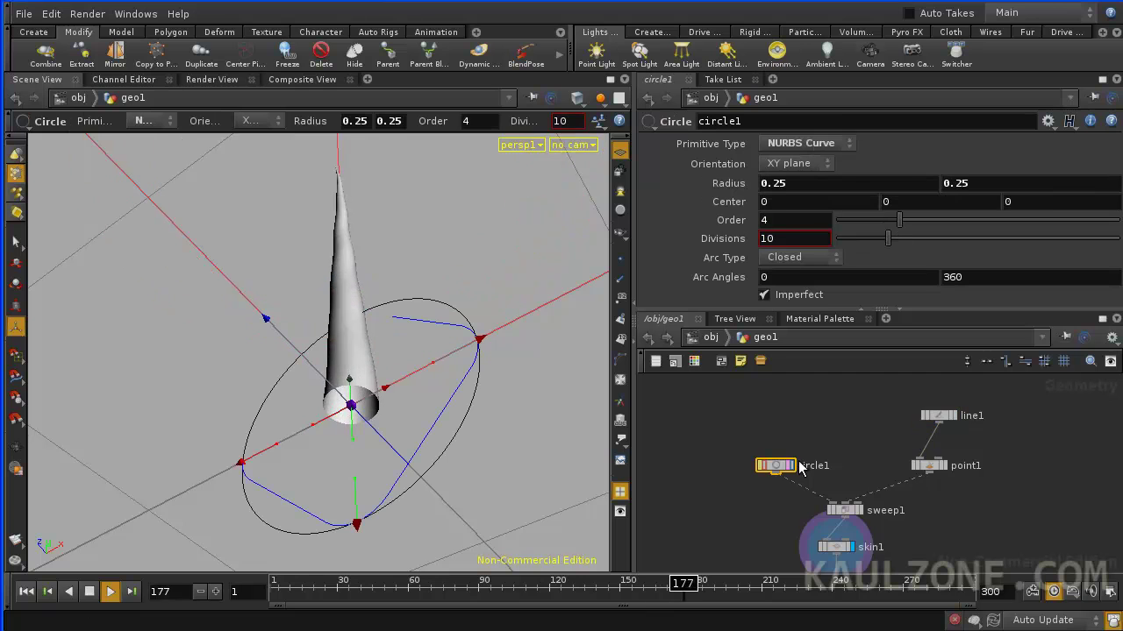
{"action": "middle_click_drag", "start_coordinate": [781, 467], "coordinate": [828, 495]}
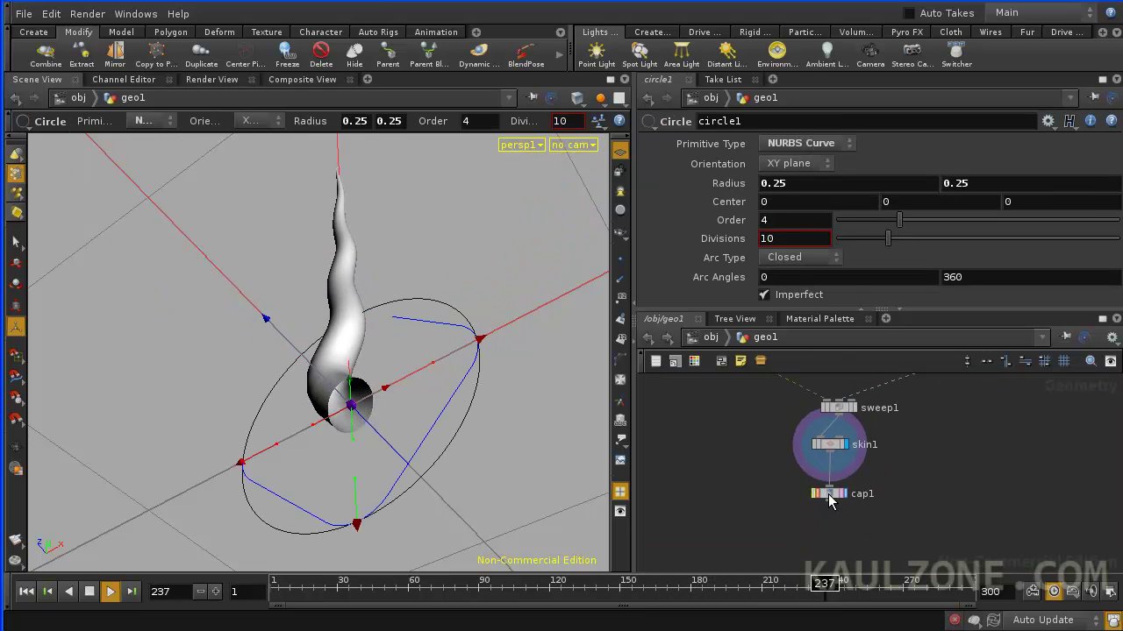
{"action": "left_click", "coordinate": [838, 495]}
{"action": "left_click", "coordinate": [845, 495]}
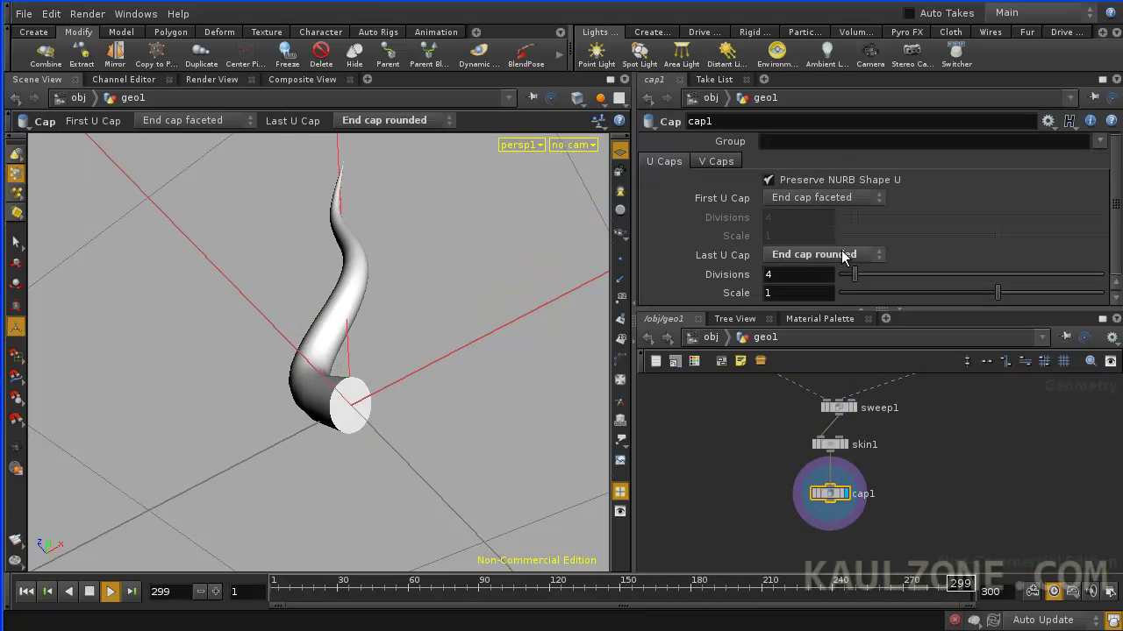
- Set the First U Cap of cap1 to End cap rounded and inspect the closed base of the tentacle
{"action": "left_click", "coordinate": [820, 198]}
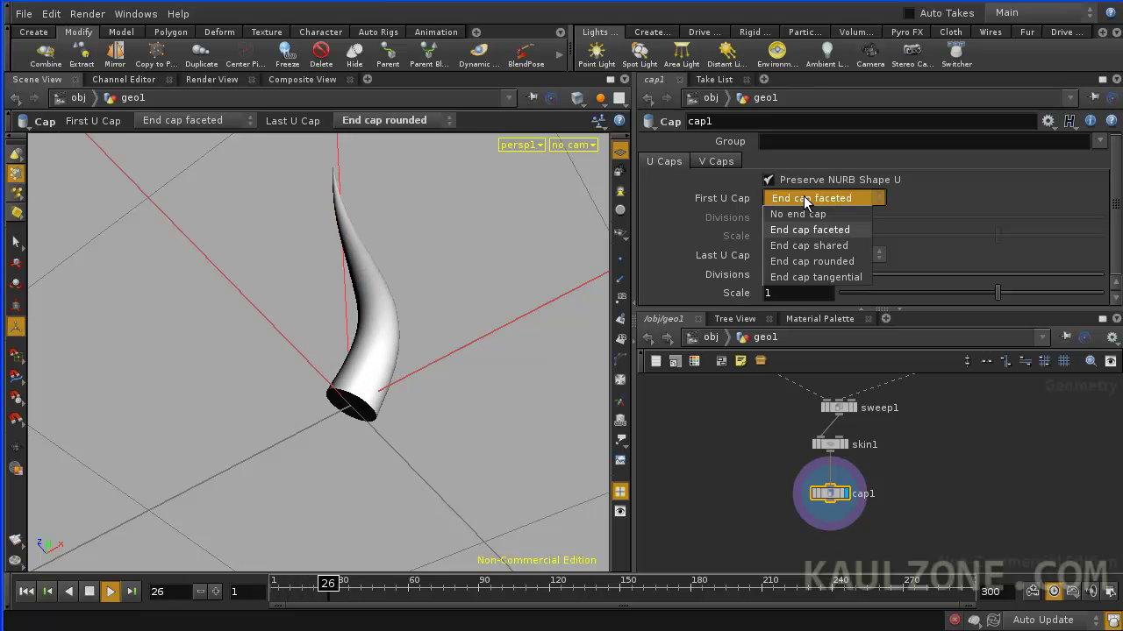
{"action": "left_click", "coordinate": [806, 258]}
{"action": "key", "text": "Escape"}
{"action": "mouse_move", "coordinate": [326, 220]}
{"action": "left_mouse_down"}
{"action": "mouse_move", "coordinate": [333, 303]}
{"action": "mouse_move", "coordinate": [333, 201]}
{"action": "left_mouse_up"}
- Select the point1 node and open its X Position expression for editing
{"action": "middle_click_drag", "start_coordinate": [848, 394], "coordinate": [834, 453]}
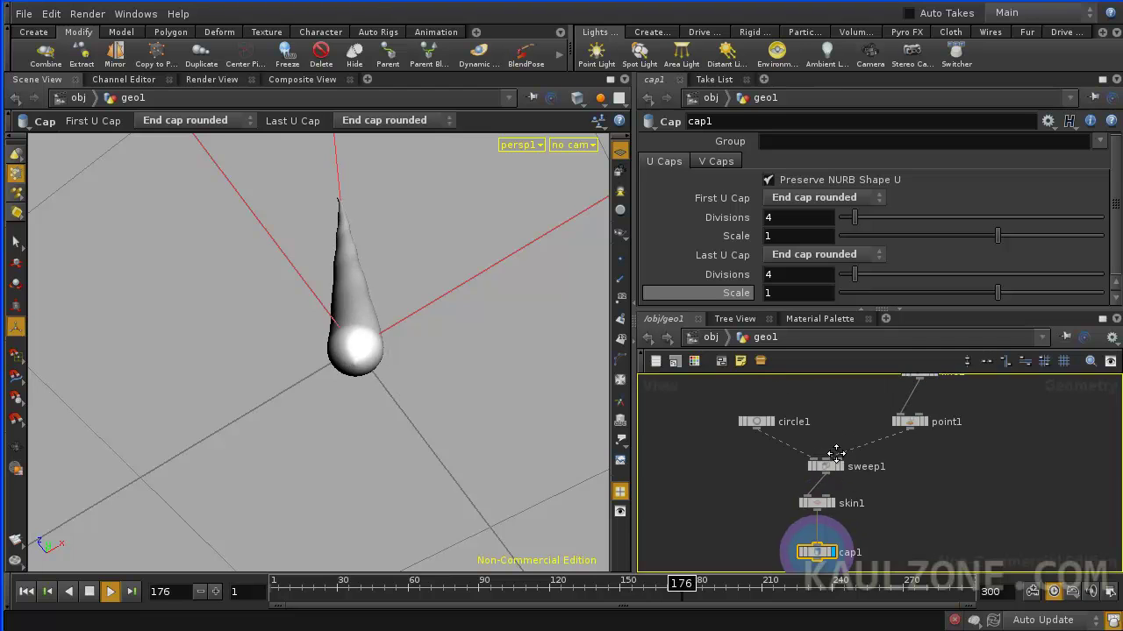
{"action": "left_click", "coordinate": [912, 422]}
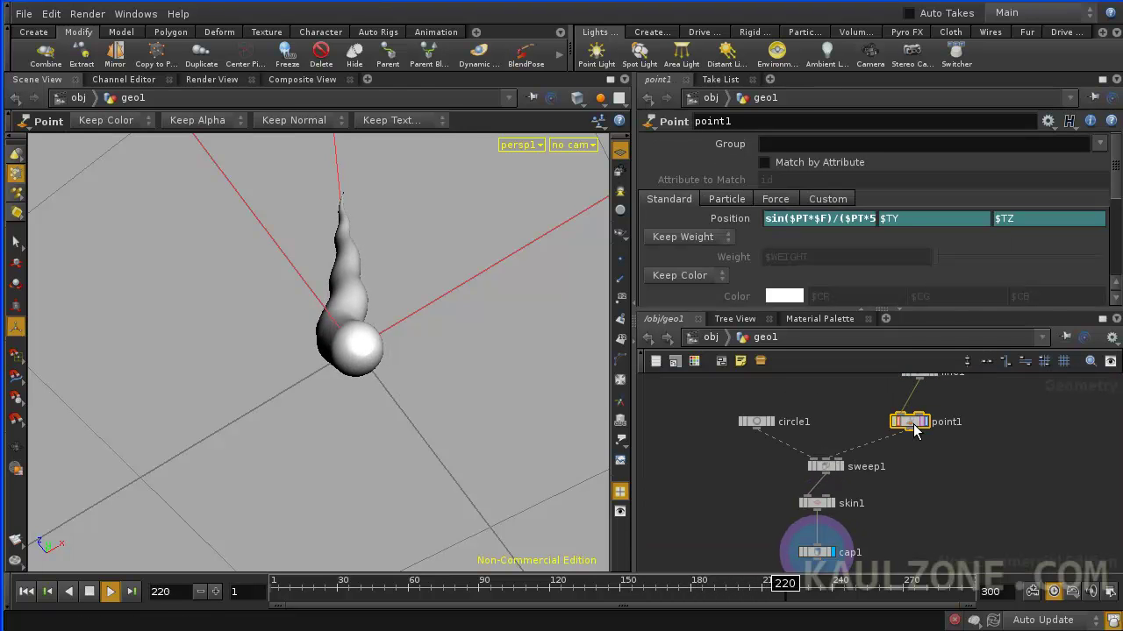
{"action": "left_click", "coordinate": [796, 218]}
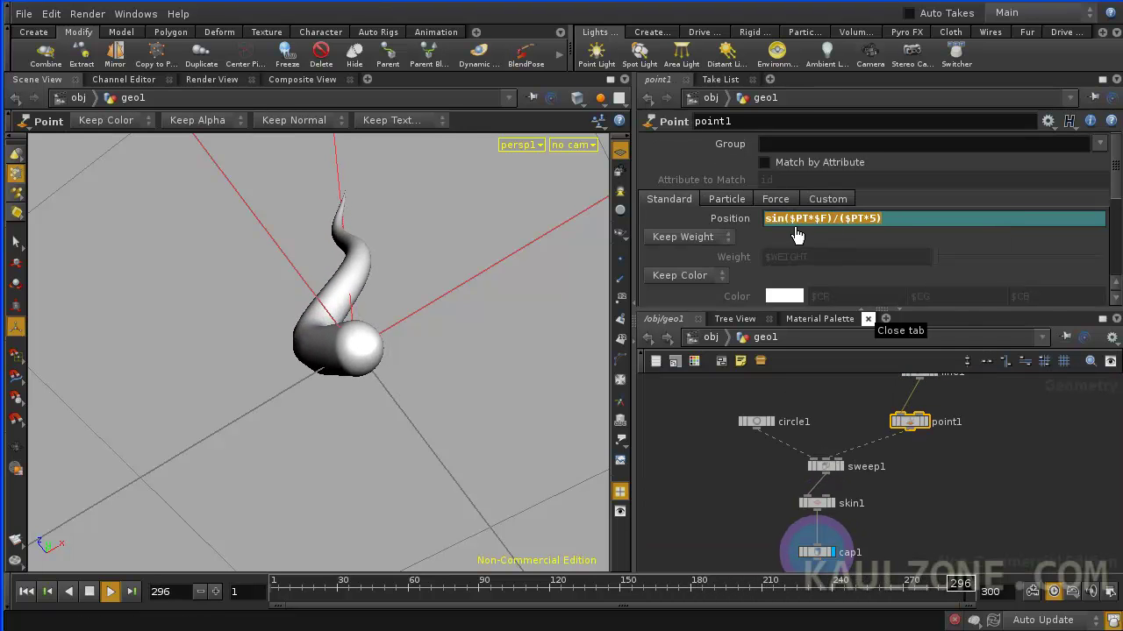